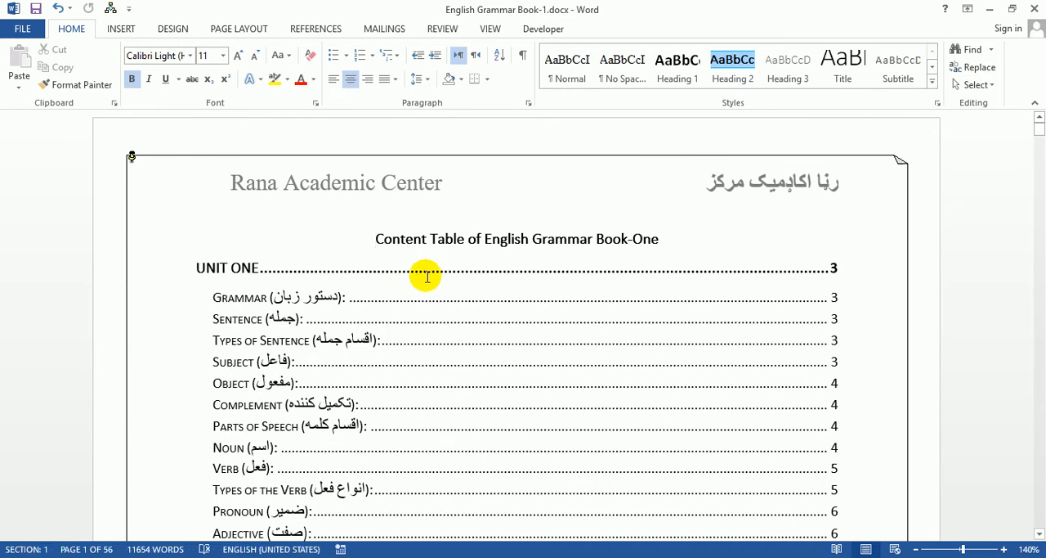
Step: Adjust the zoom and examine the entries and page numbers in the grammar book's content table
click(942, 550)
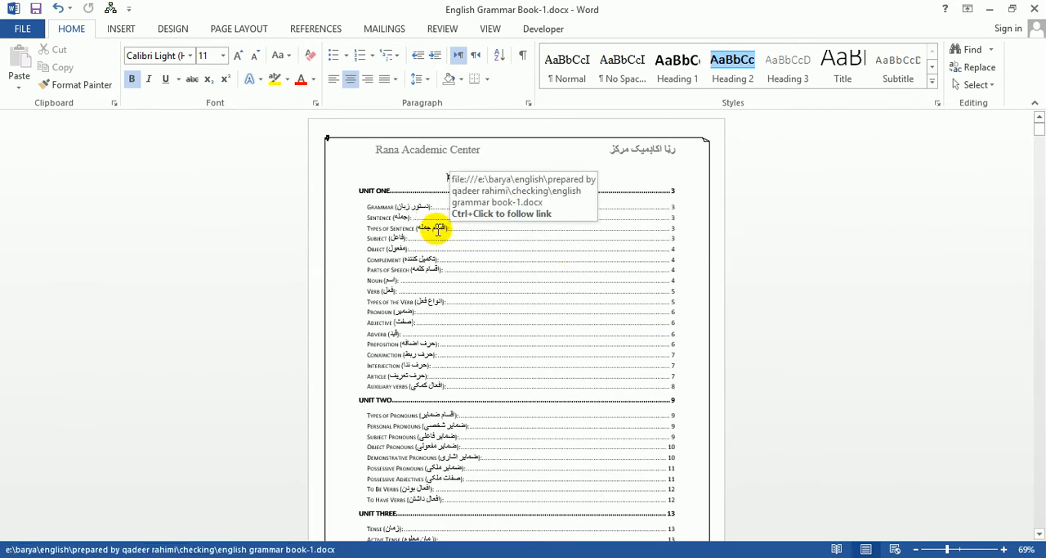
click(435, 233)
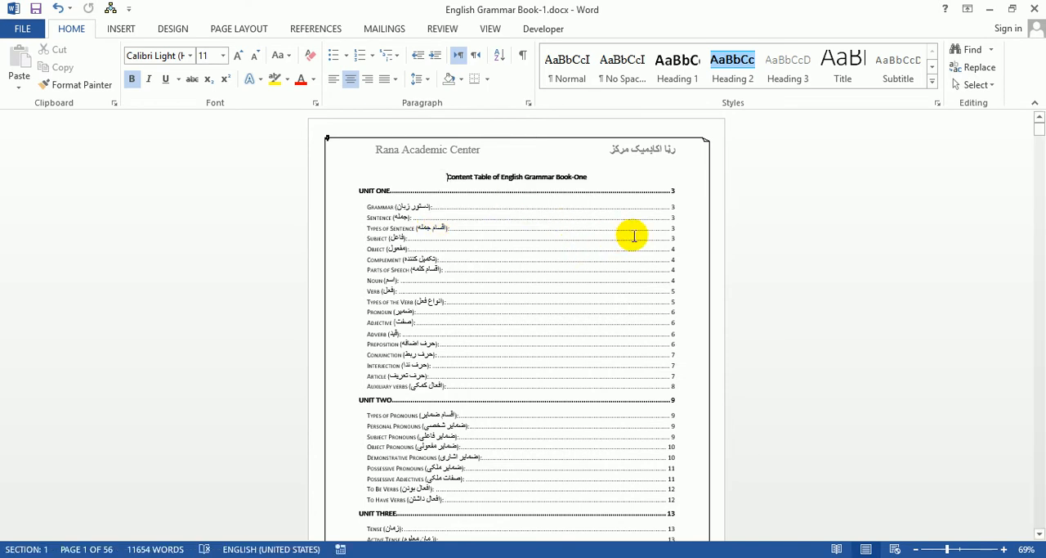
click(961, 549)
click(483, 270)
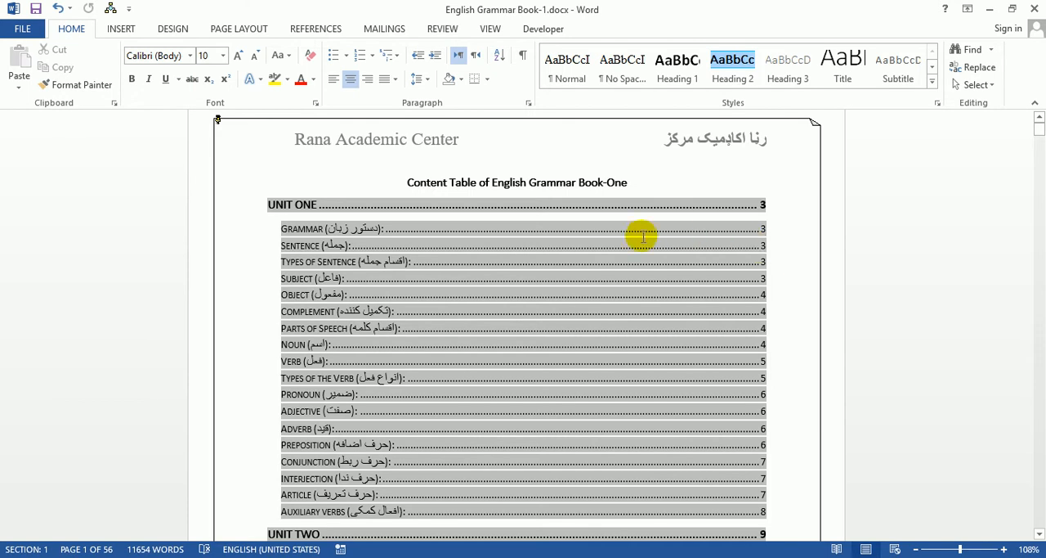
click(388, 228)
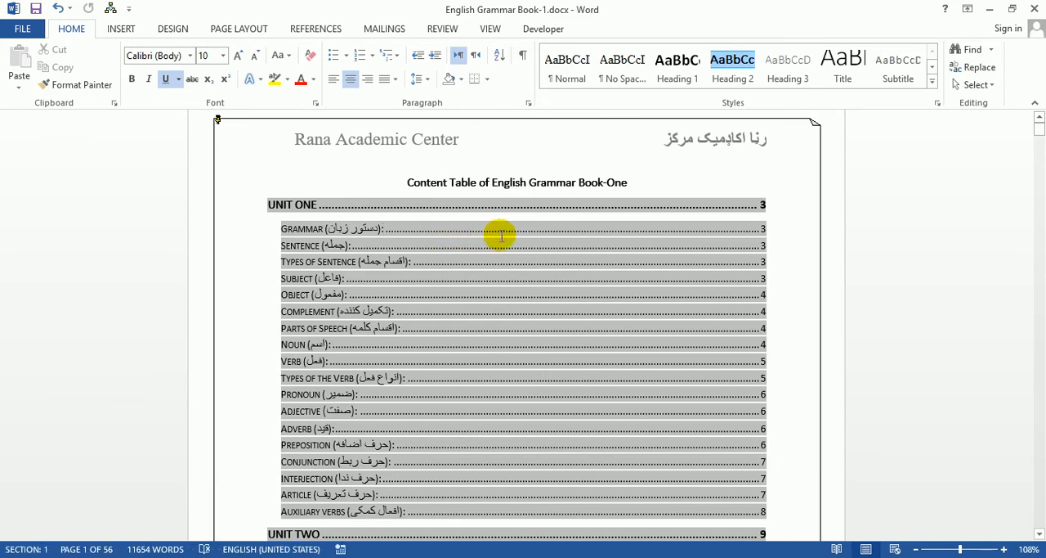
Step: Follow the content table links to Types of Sentence and Noun, returning to the start of the document each time
ctrl+click(316, 268)
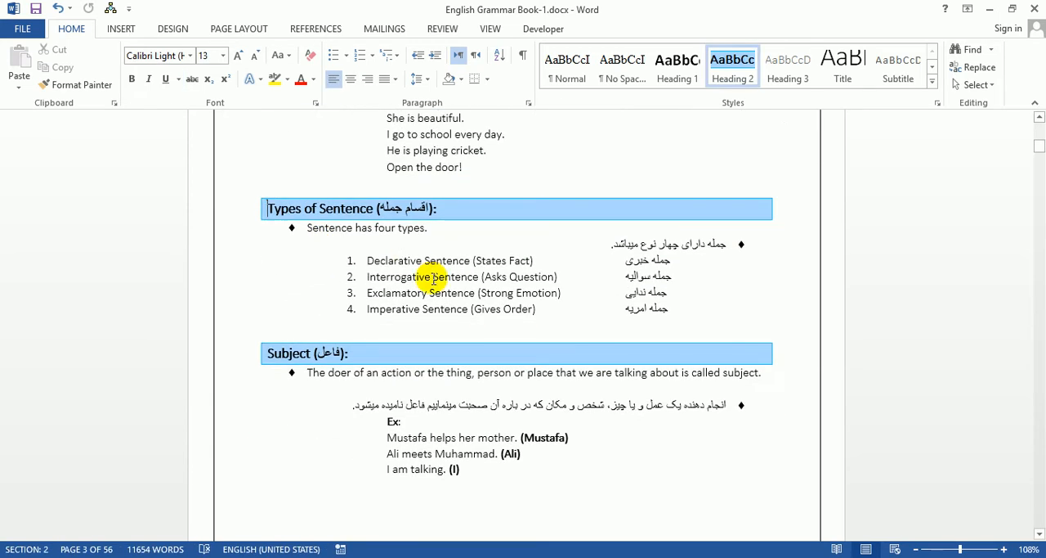
key(ctrl+Home)
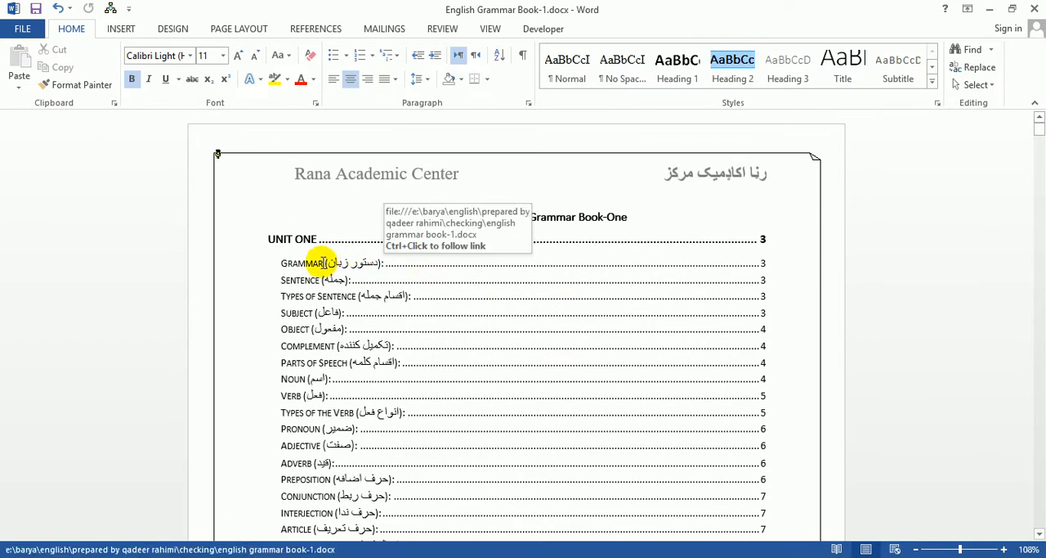
ctrl+click(304, 385)
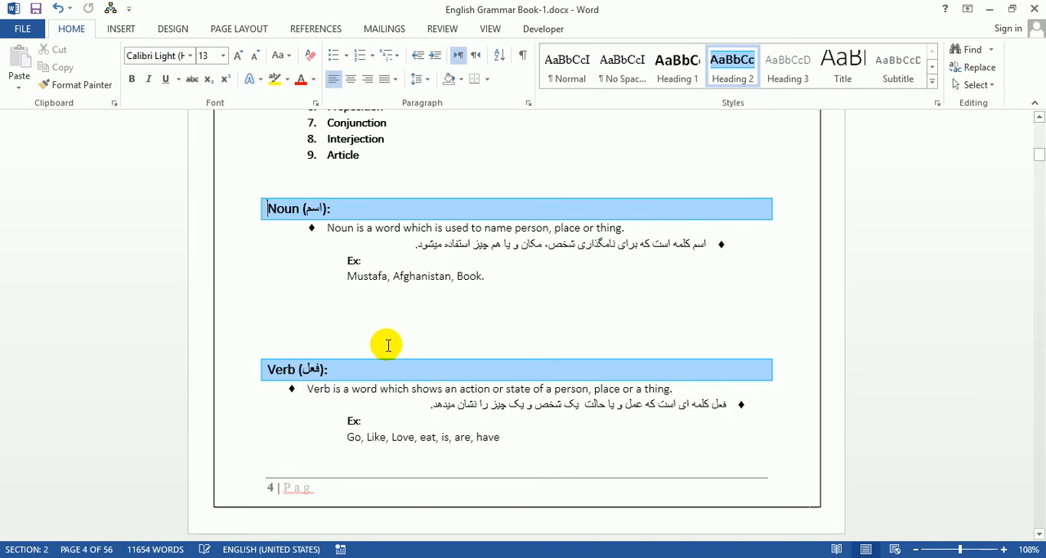
key(ctrl+Home)
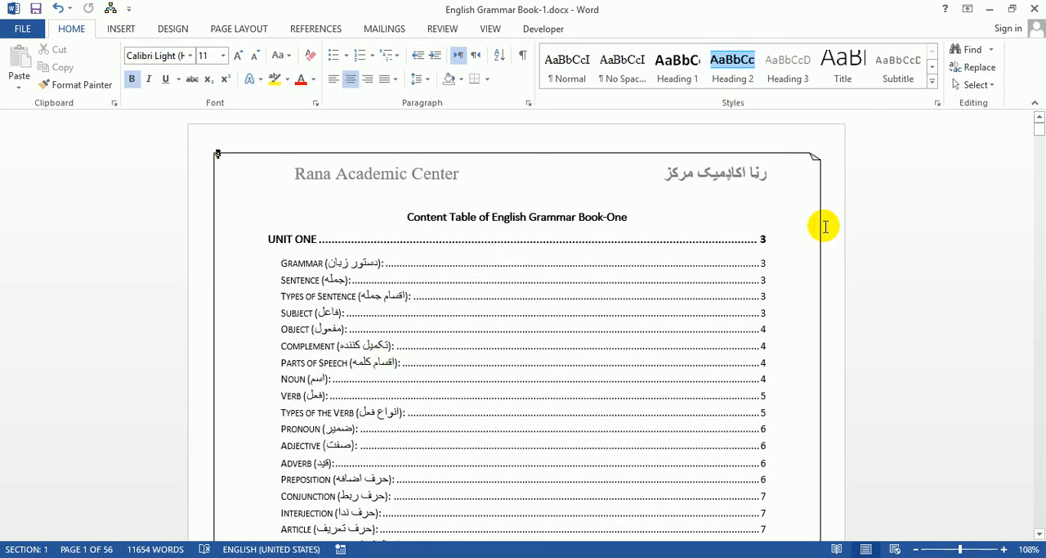
click(1040, 534)
click(1040, 533)
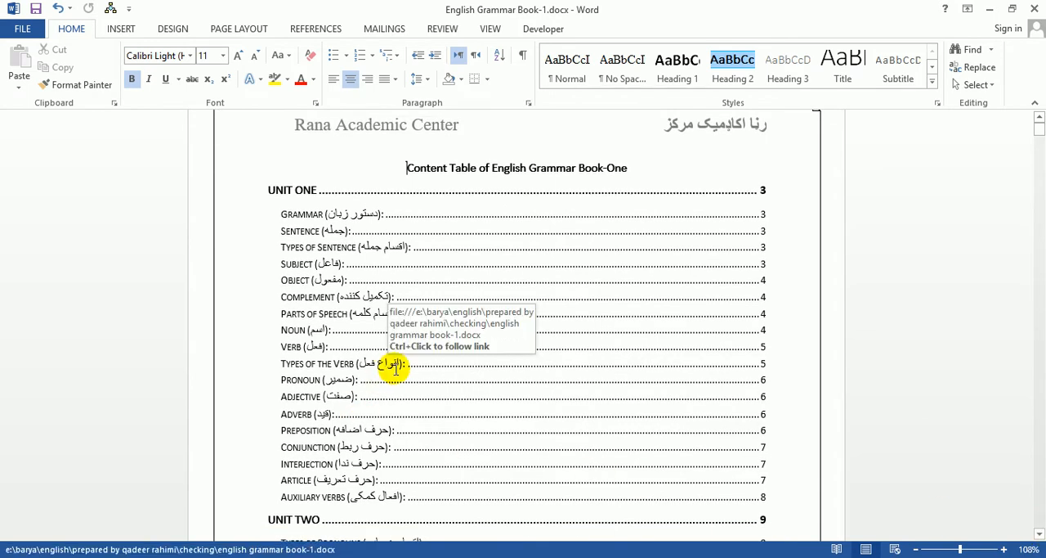
Step: Create a new blank document and change the typing language to English (United States), leaving no stray text
key(ctrl+n)
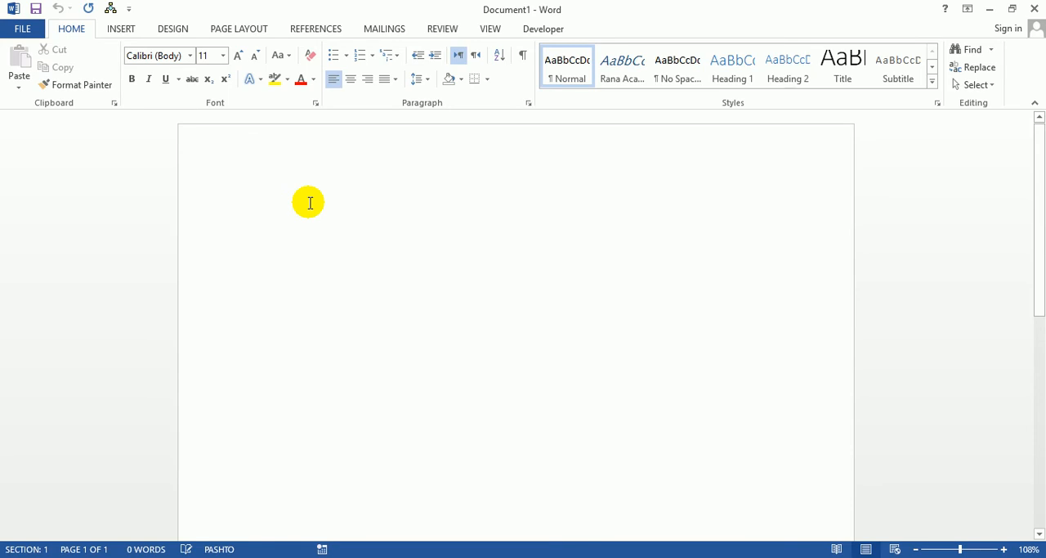
text(سلام)
key(BackSpace)
key(BackSpace)
key(BackSpace)
key(BackSpace)
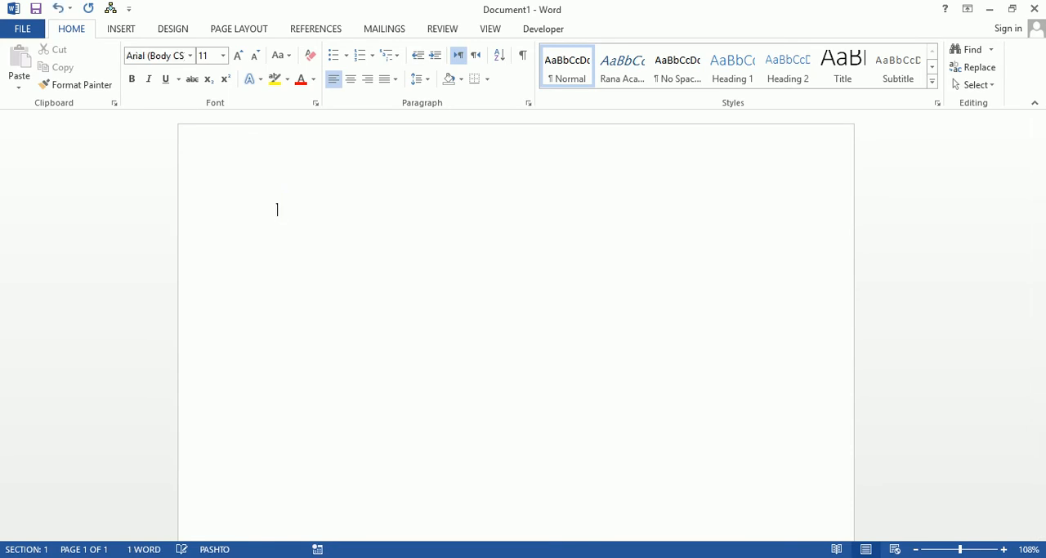
key(super+space)
key(super+space)
key(super+space)
key(super+space)
key(super+space)
key(super+space)
Step: Write a sample list with Heading 1, three lines holding a single dot, and Heading 9
text(H)
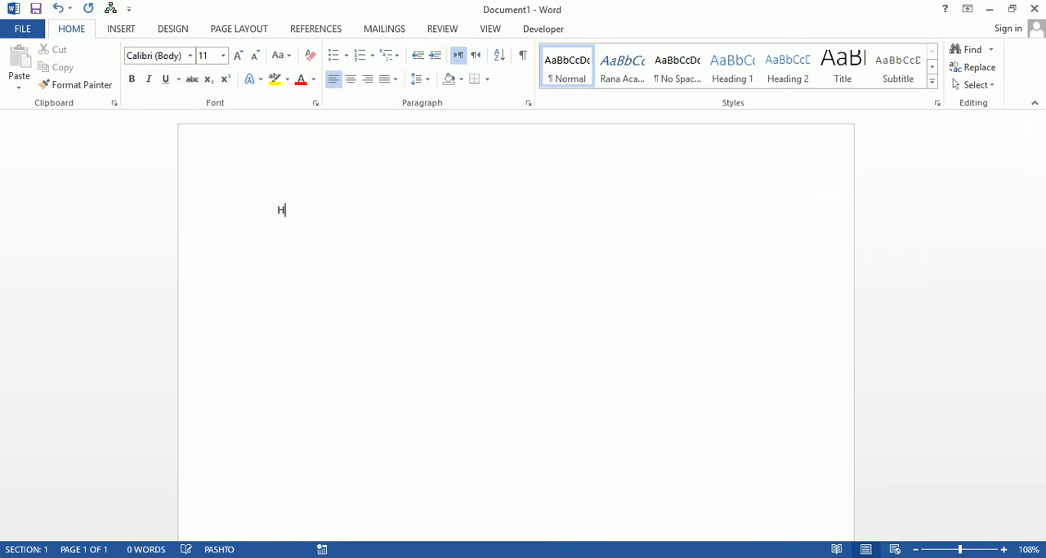
text(eading )
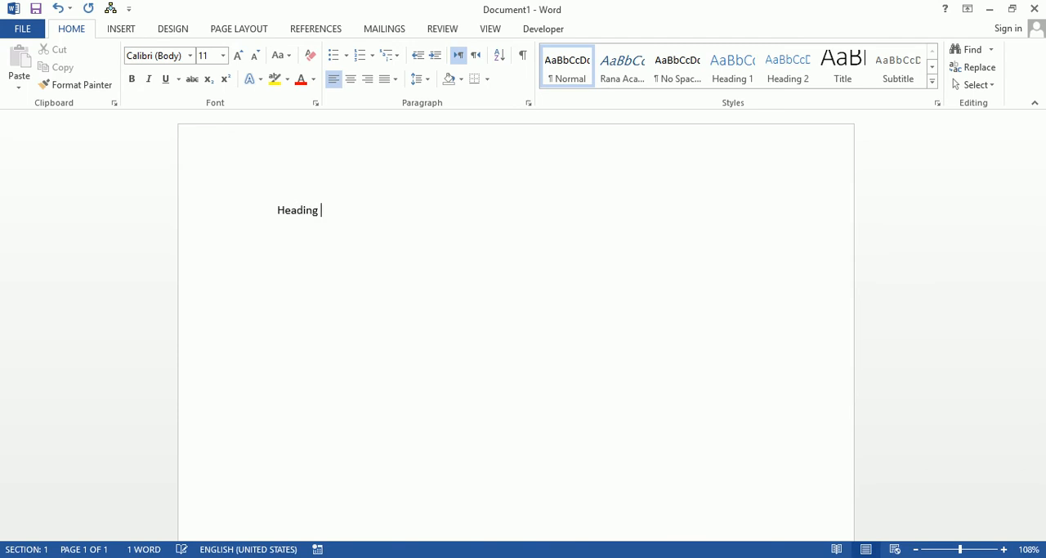
text(1 .)
key(Return)
text(.)
text(eading 9)
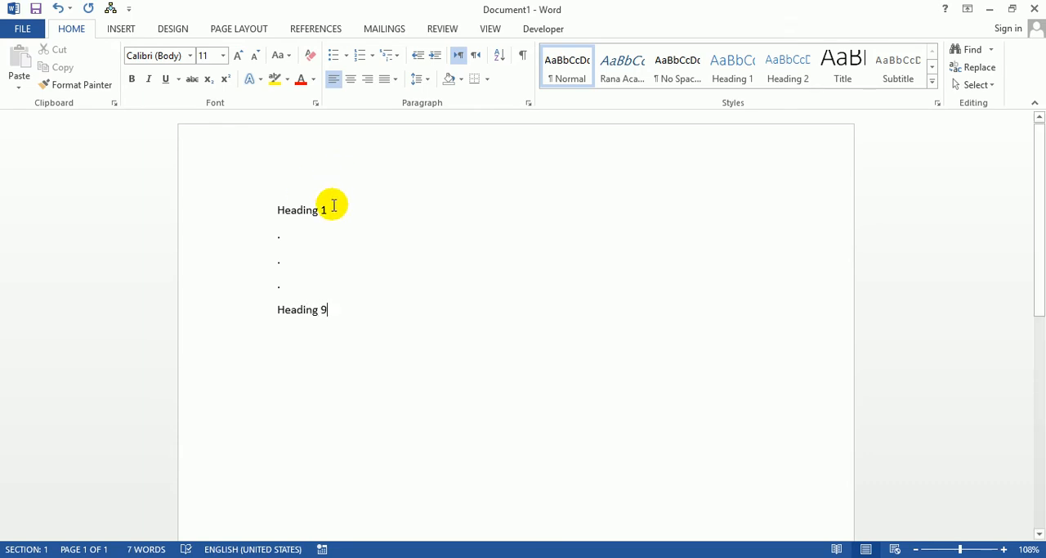
triple_click(299, 210)
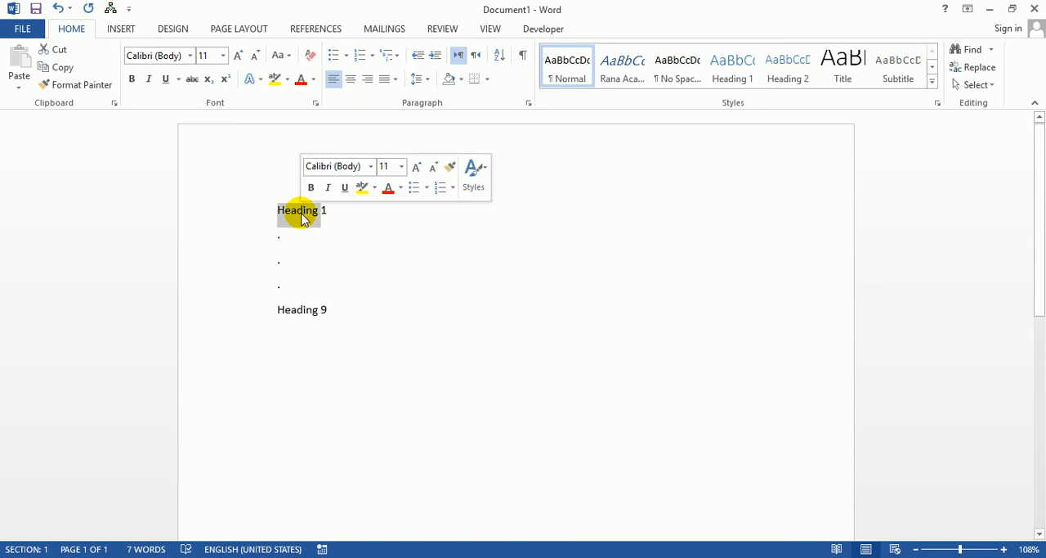
click(326, 210)
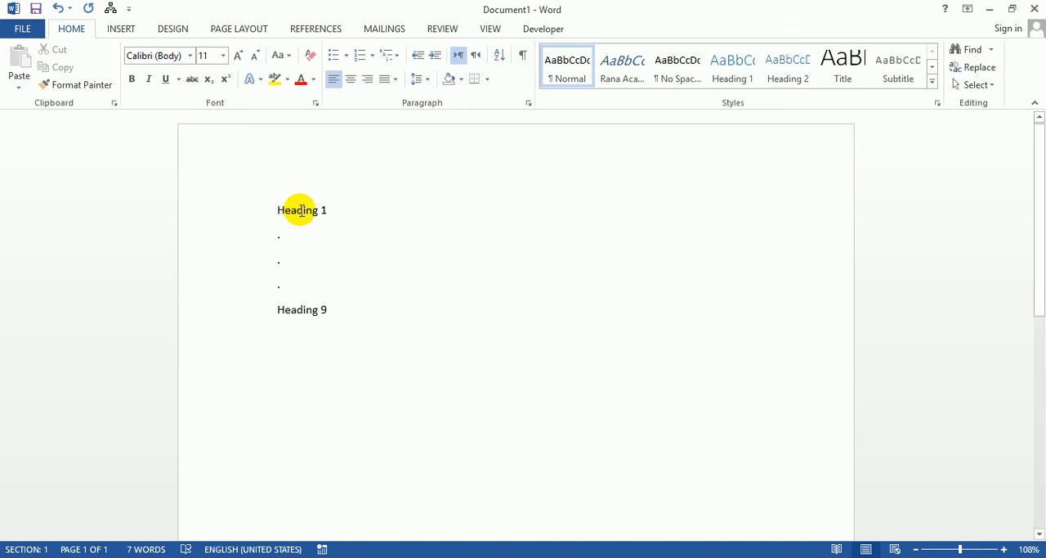
click(303, 210)
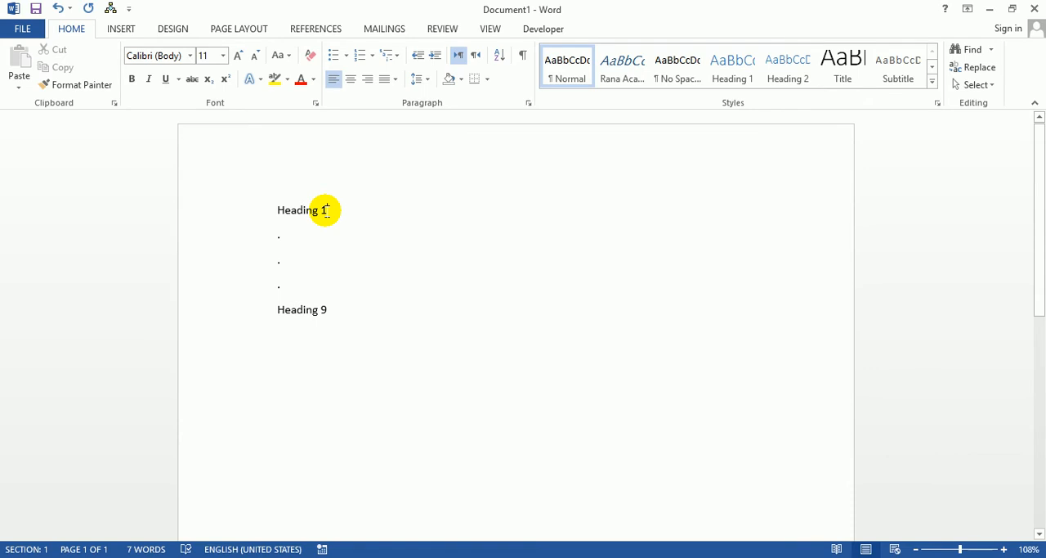
click(327, 210)
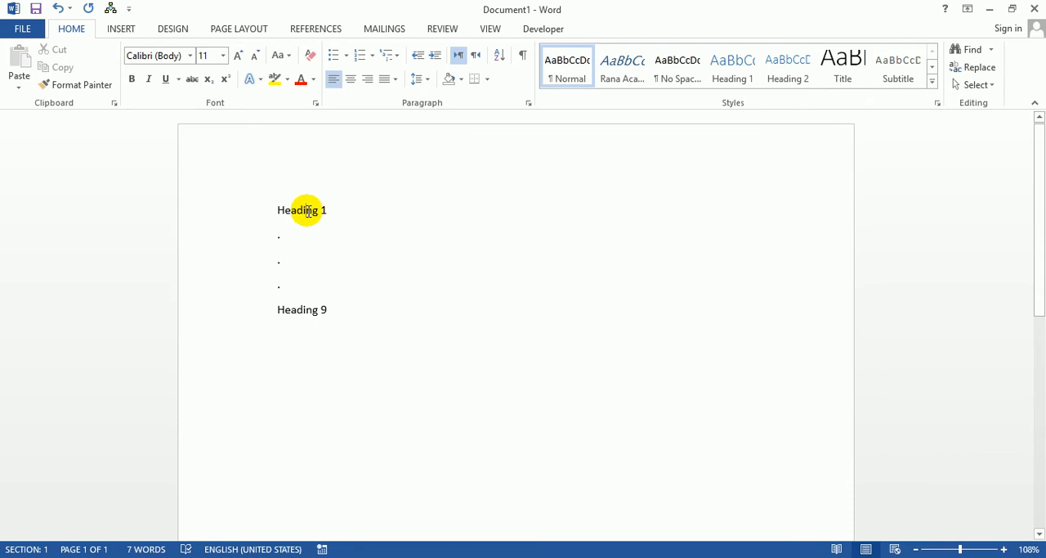
click(306, 210)
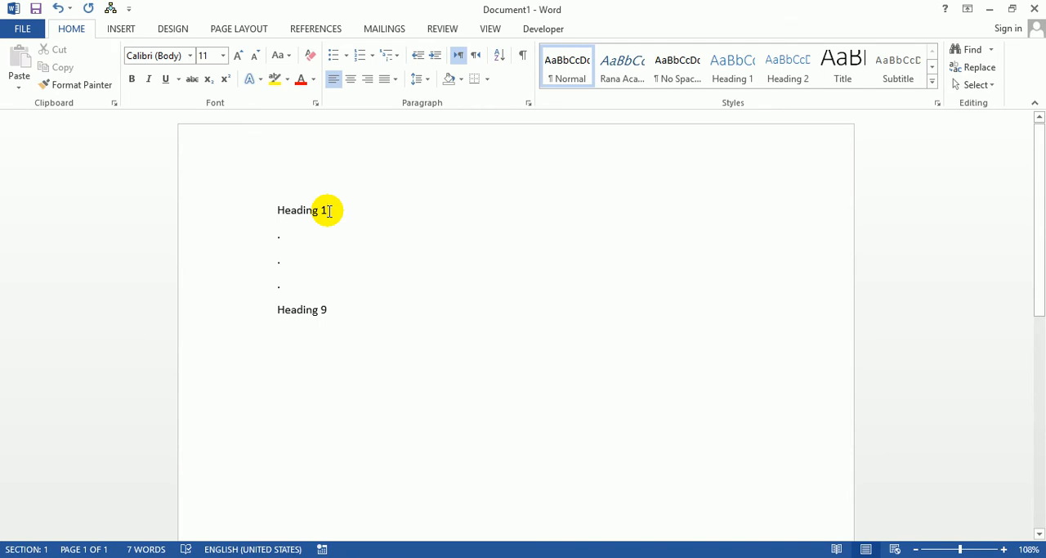
Step: Add Heading 2 and Heading 3 on new lines beneath Heading 1, each indented one level deeper
click(329, 211)
key(Return)
key(Tab)
text(Heaing)
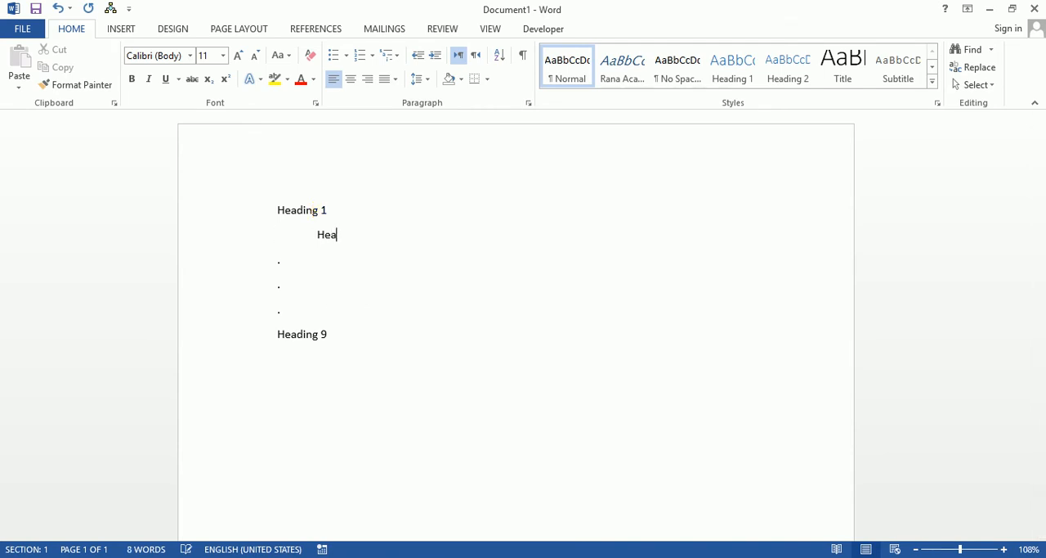
key(BackSpace)
key(BackSpace)
text(ding)
key(BackSpace)
key(BackSpace)
key(BackSpace)
key(BackSpace)
text(ign g)
key(Return)
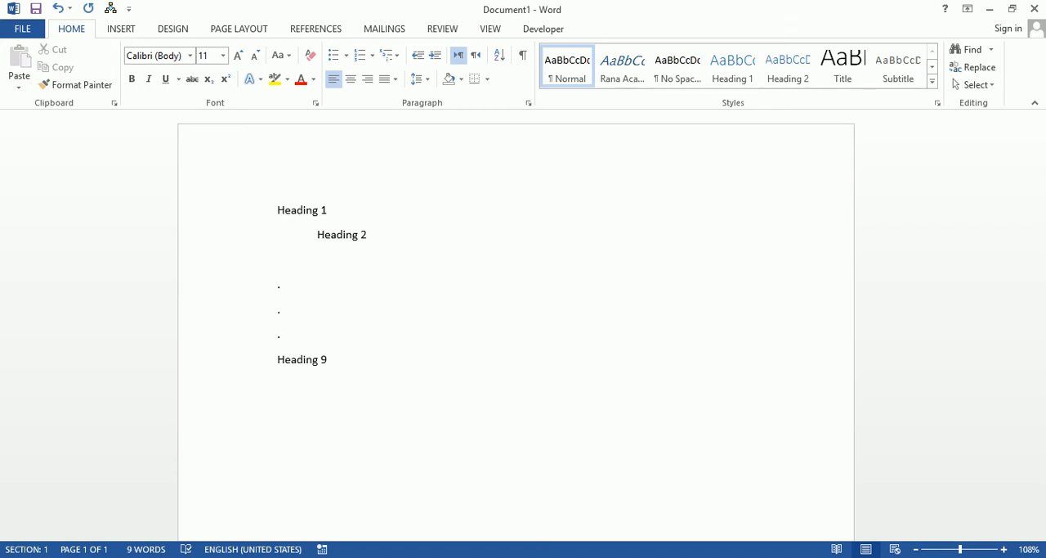
text(Heading )
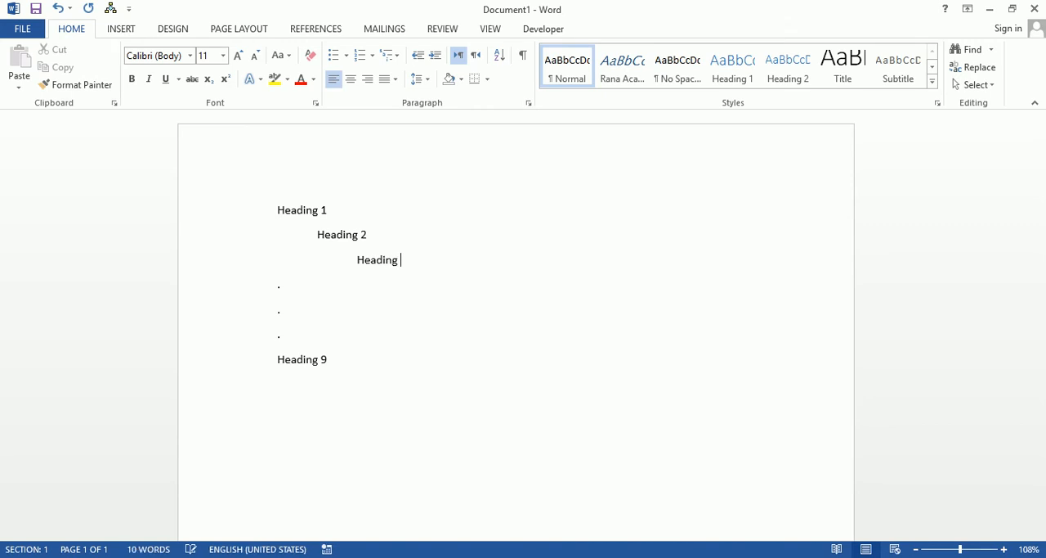
text(3)
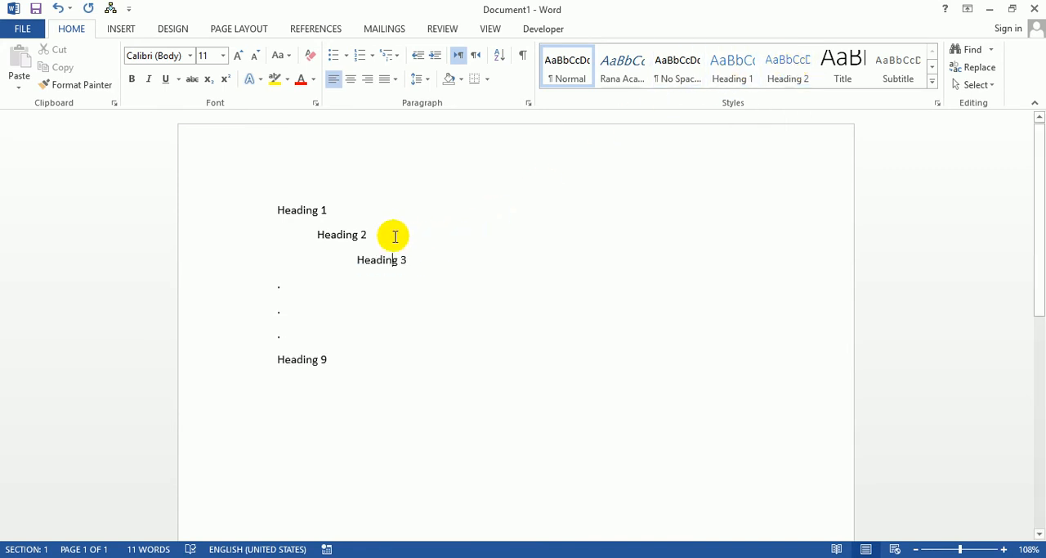
Step: Replace all the text in the document with UNIT ONE and apply the Heading 1 style to it
key(ctrl+a)
key(Delete)
text(U)
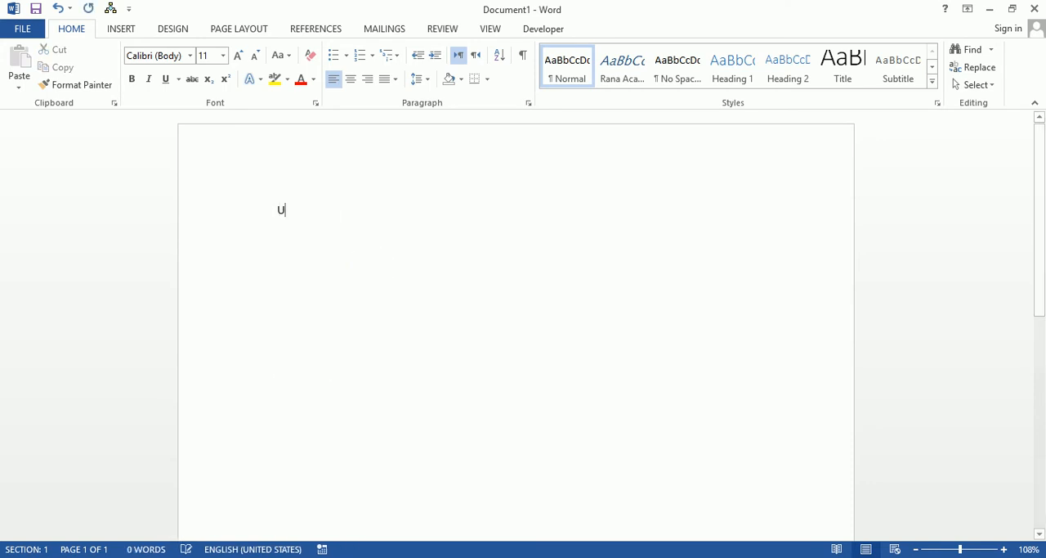
text(NIT ONE)
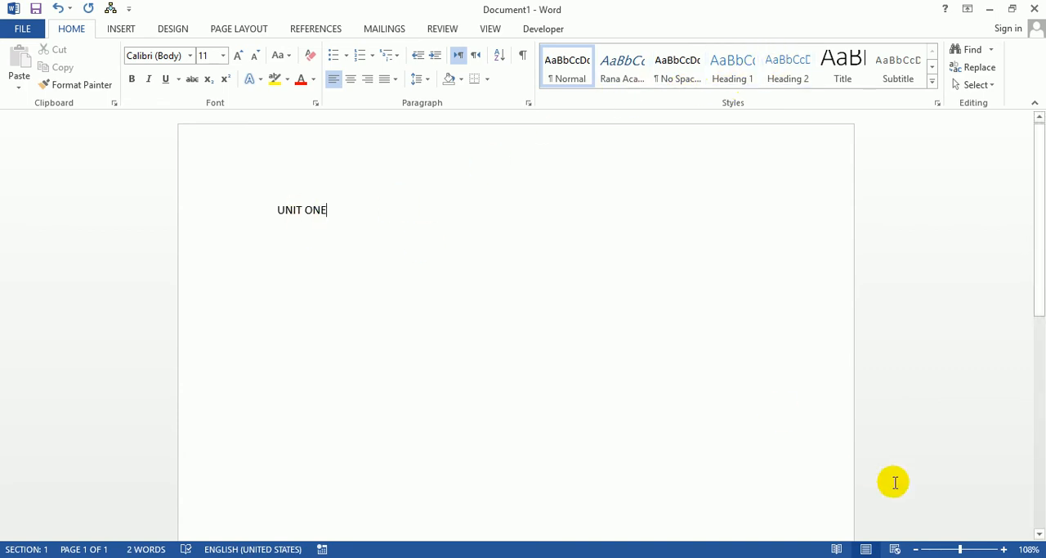
click(965, 548)
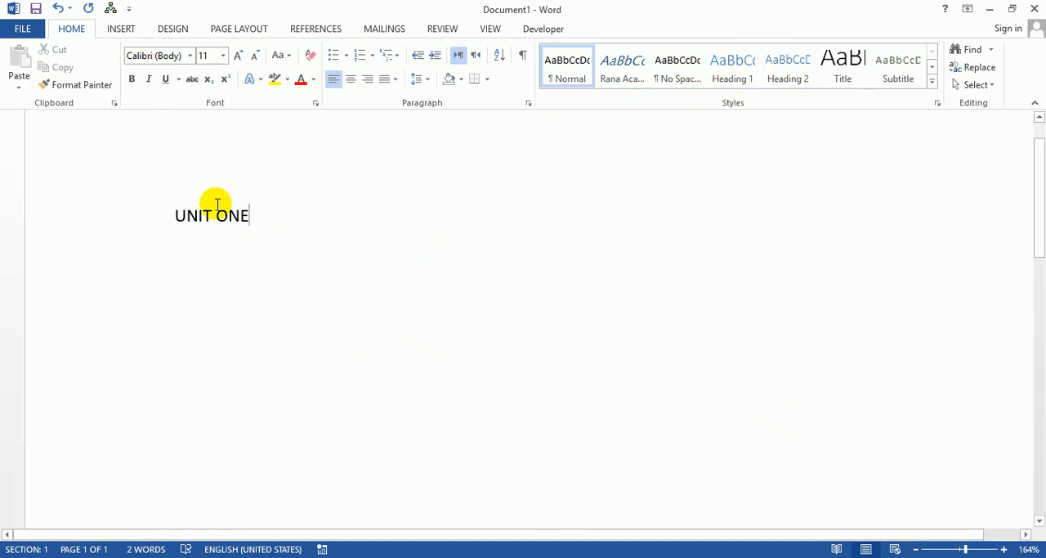
click(732, 65)
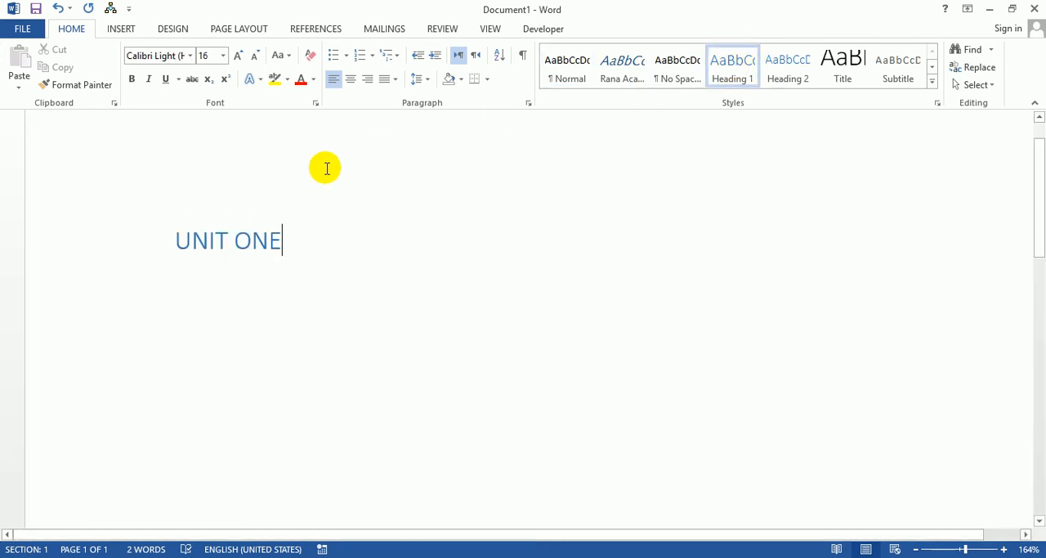
Step: Generate sample paragraphs with =rand() beneath UNIT ONE and insert a page break after them
key(Return)
text(=rand())
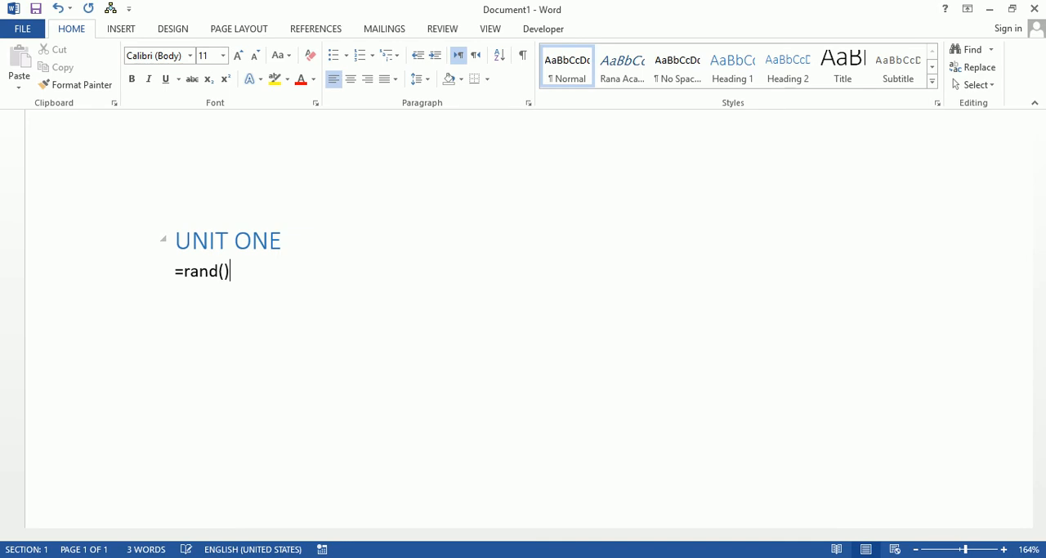
key(Return)
scroll(368, 343, down, 5)
key(ctrl+Return)
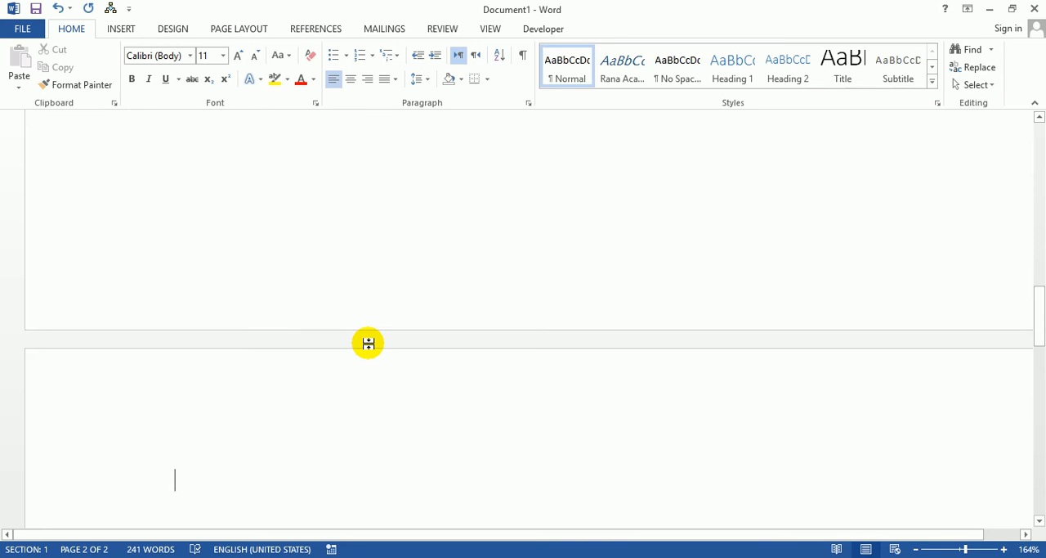
Step: Enter Grammar at the start of the second page and apply the Heading 2 style
text(G)
text(mmar)
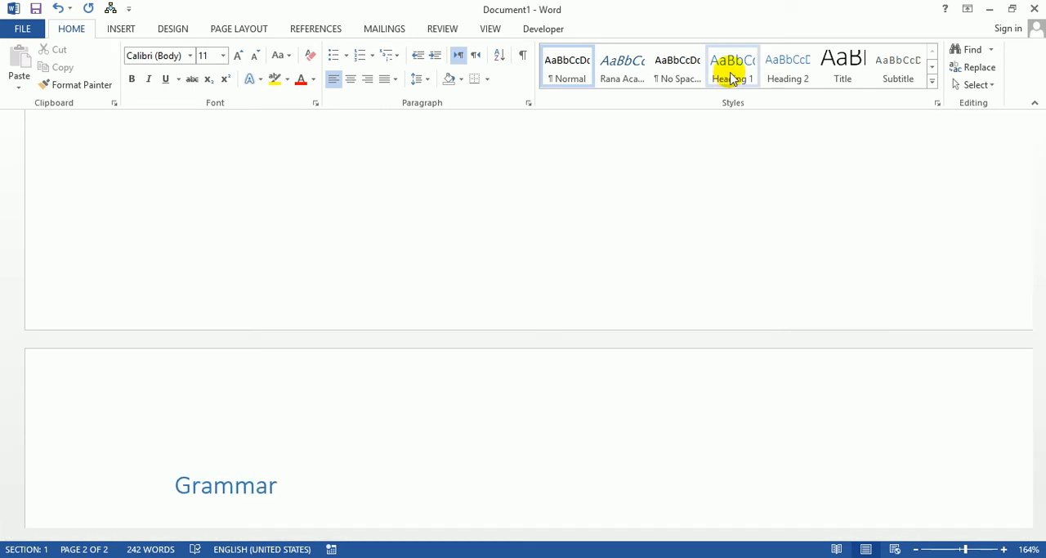
click(791, 72)
Step: Generate sample paragraphs beneath the Grammar heading with =rand(10,10)
key(Return)
text(=ran)
key(BackSpace)
key(BackSpace)
key(BackSpace)
key(BackSpace)
key(BackSpace)
key(BackSpace)
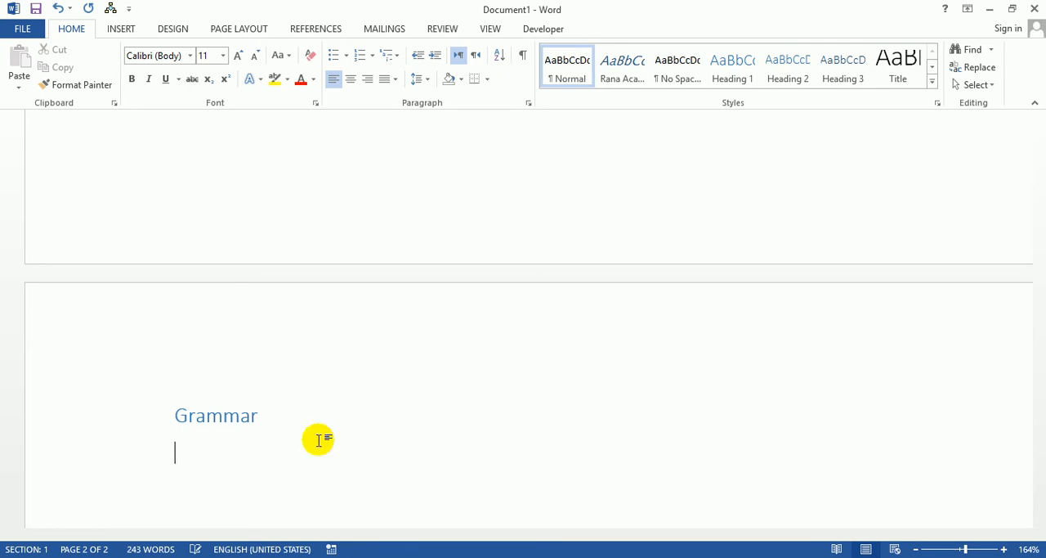
text(=rand())
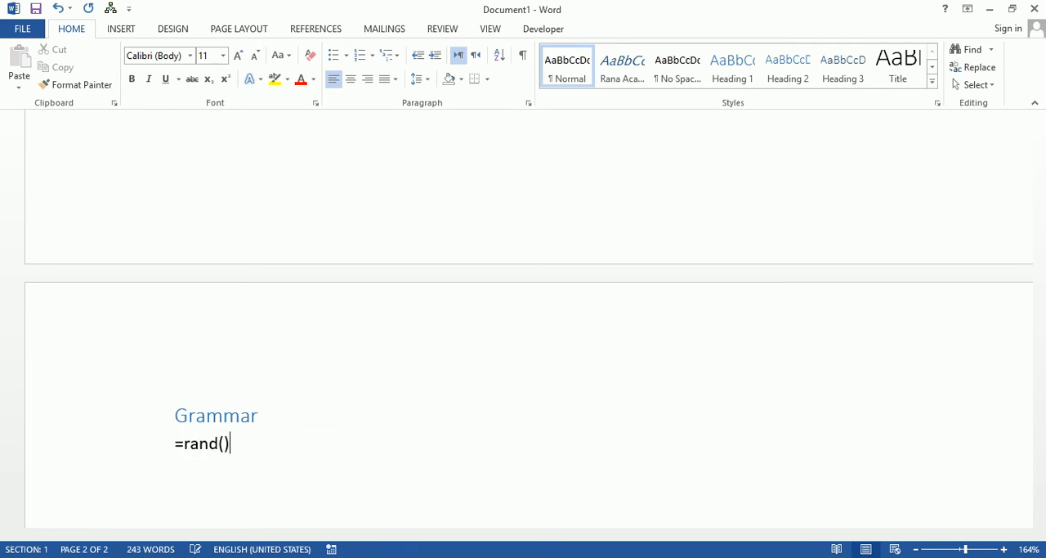
text(10,10)
key(Return)
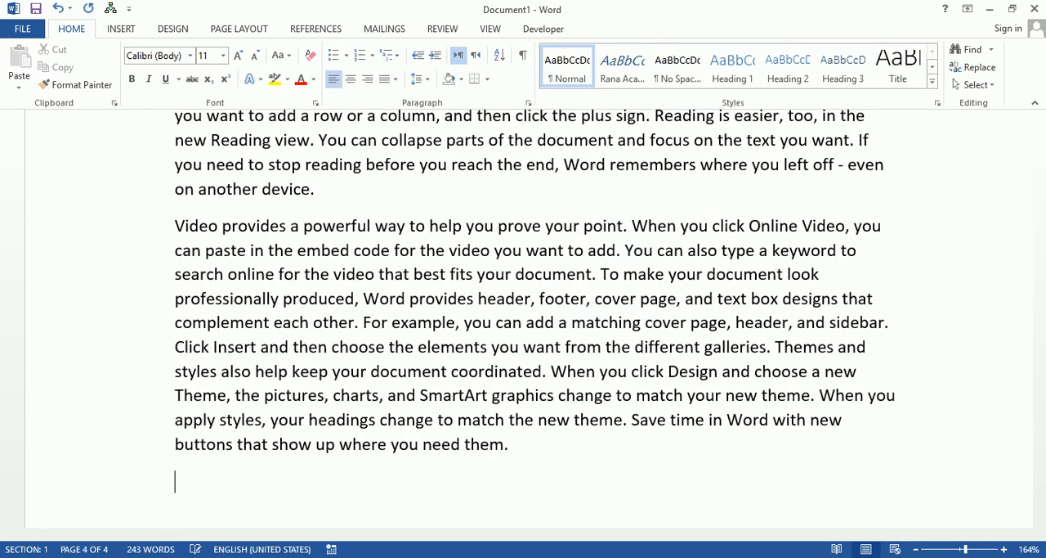
Step: Select and copy all the sample paragraphs beneath the Grammar heading
key(shift+Up)
key(shift+Up)
key(shift+Up)
key(shift+Up)
key(shift+Up)
key(shift+Up)
key(shift+Up)
key(shift+Up)
key(shift+Up)
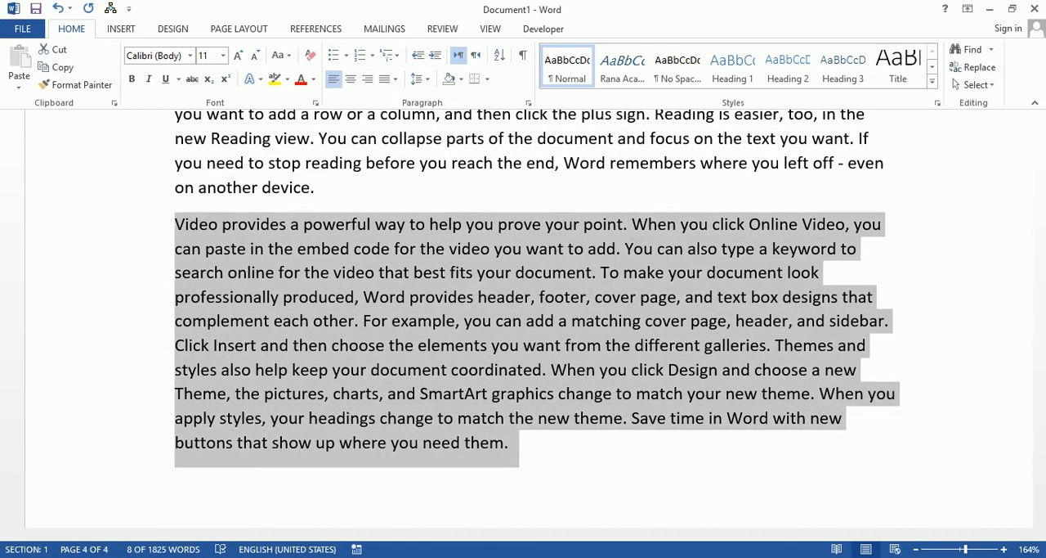
key(shift+Up)
key(shift+Up)
key(shift+Up)
key(shift+Up)
key(shift+Up)
key(shift+Up)
key(shift+Up)
key(shift+Up)
key(shift+Up)
key(shift+Up)
key(shift+Up)
key(shift+Up)
key(shift+Up)
key(shift+Up)
key(shift+Up)
key(shift+Up)
key(shift+Up)
key(shift+Up)
key(shift+Up)
key(shift+Up)
key(shift+Up)
key(shift+Up)
key(shift+Up)
key(shift+Up)
key(shift+Up)
key(shift+Up)
key(shift+Up)
key(shift+Up)
key(shift+Up)
key(shift+Up)
key(shift+Up)
key(shift+Up)
key(shift+Up)
key(shift+Up)
key(shift+Up)
key(shift+Up)
key(shift+Up)
key(shift+Up)
key(shift+Up)
key(shift+Up)
key(shift+Up)
key(shift+Up)
key(shift+Up)
key(shift+Up)
key(shift+Up)
key(shift+Up)
key(shift+Up)
key(shift+Up)
key(shift+Up)
key(shift+Up)
key(shift+Up)
key(shift+Up)
key(shift+Down)
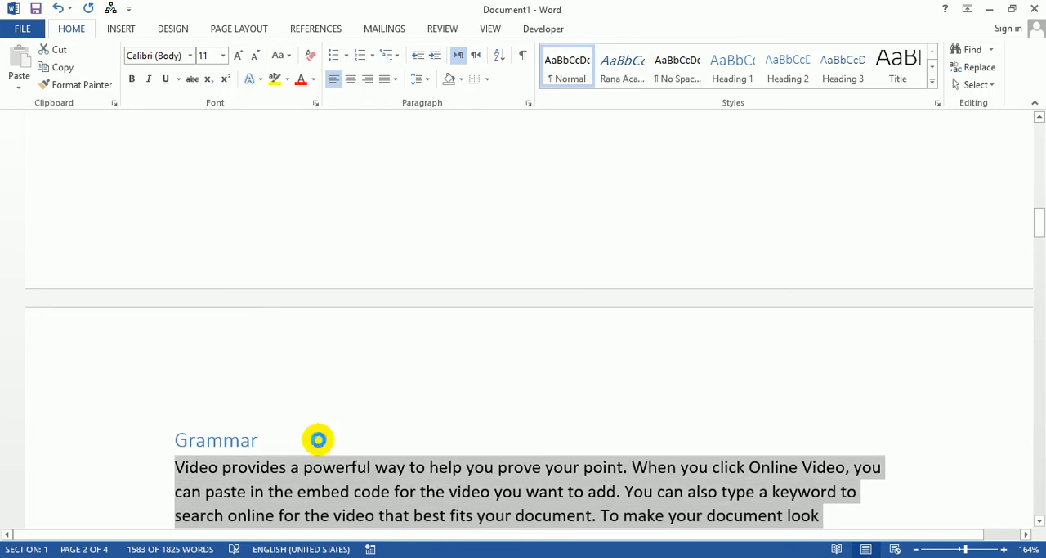
Step: On a new page at the document's end, add Sentence as a Heading 2 title and paste the copied paragraphs beneath it
key(ctrl+End)
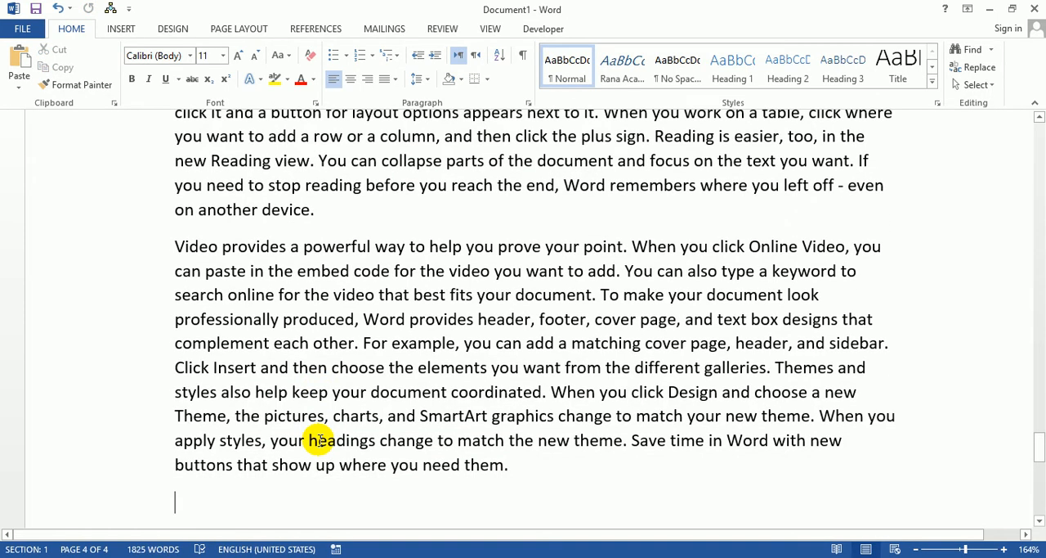
key(ctrl+Return)
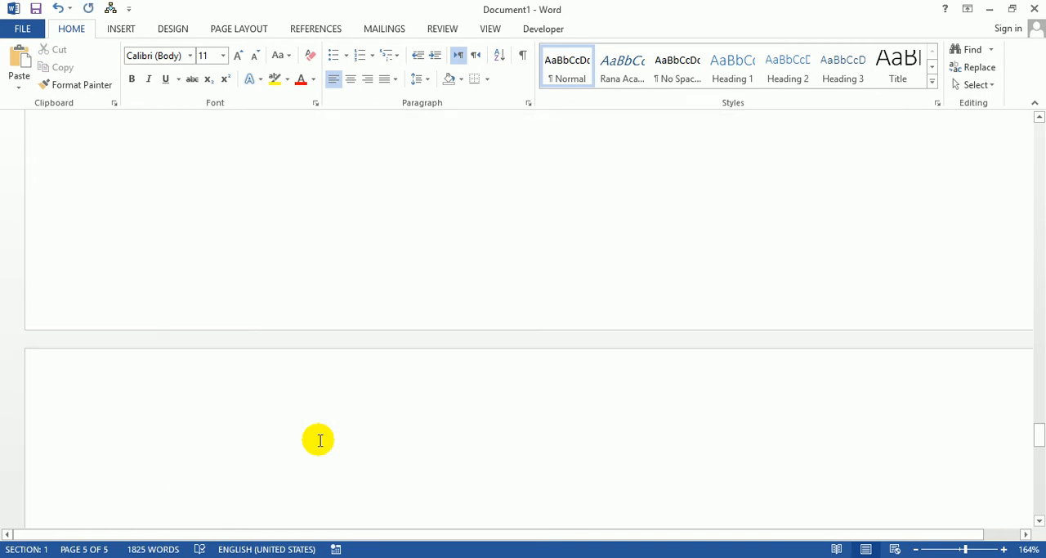
text(S)
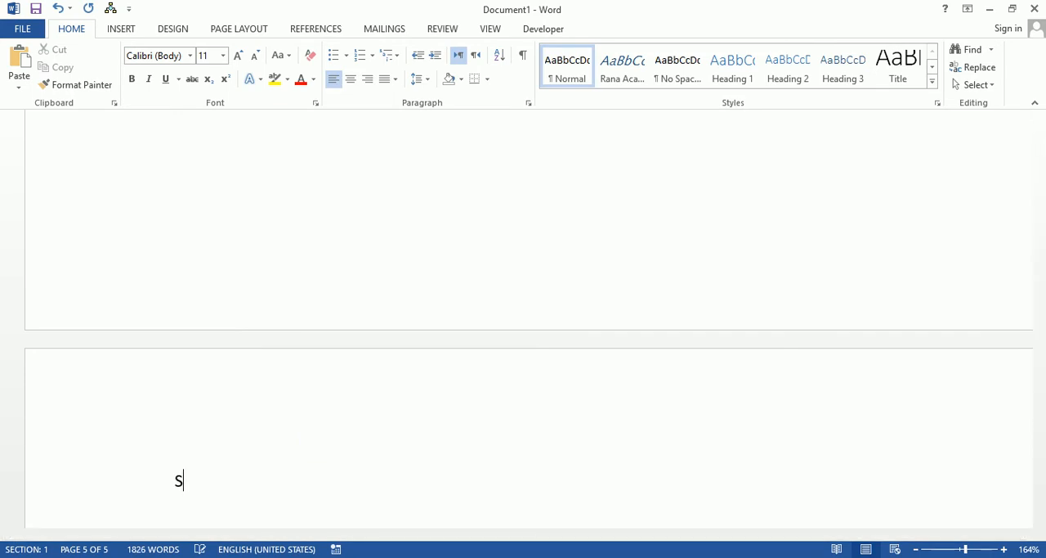
text(entence)
key(ctrl+alt+2)
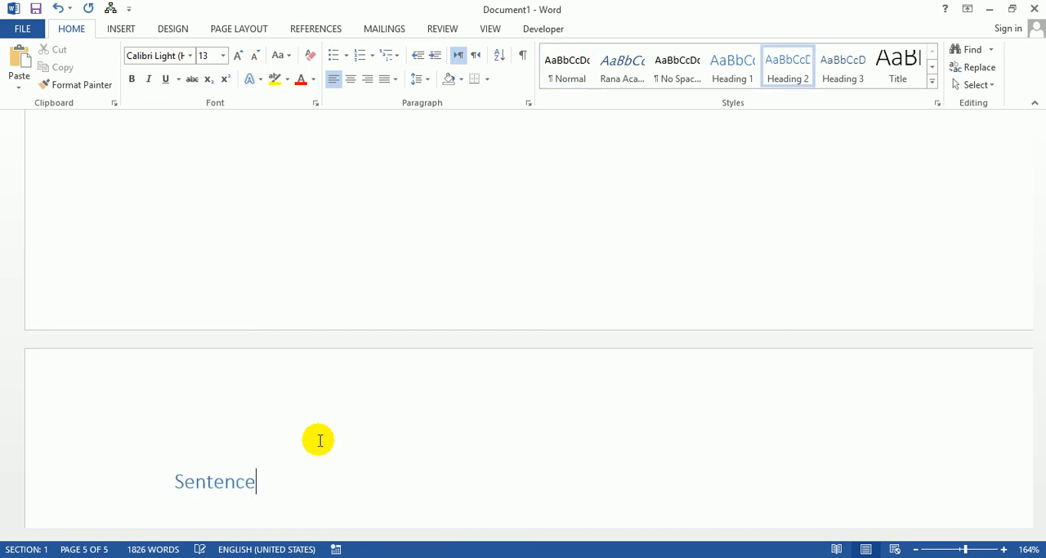
key(Return)
key(ctrl+v)
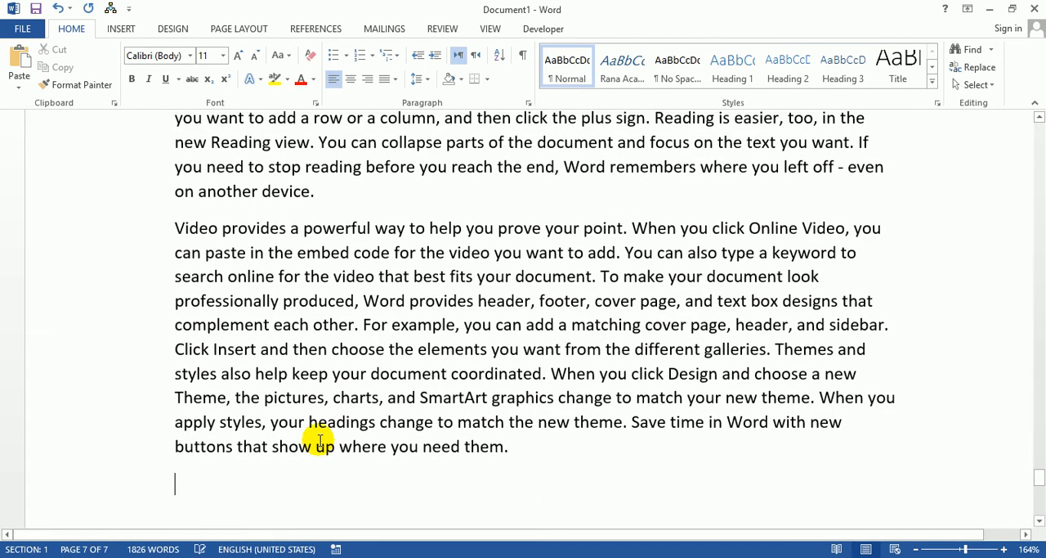
Step: On another new page, add Subject as a Heading 2 title and paste the copied paragraphs beneath it
key(ctrl+Return)
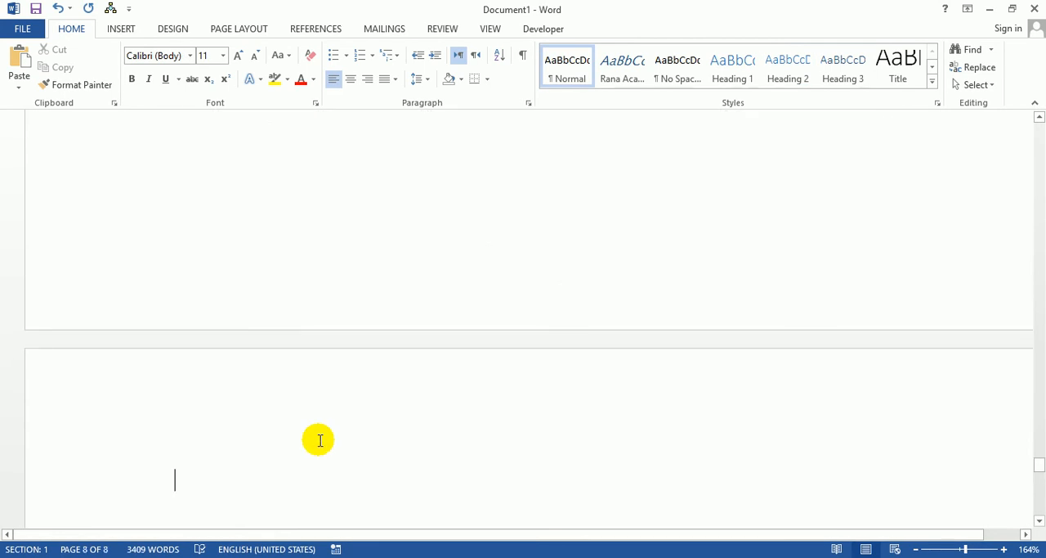
text(Subject)
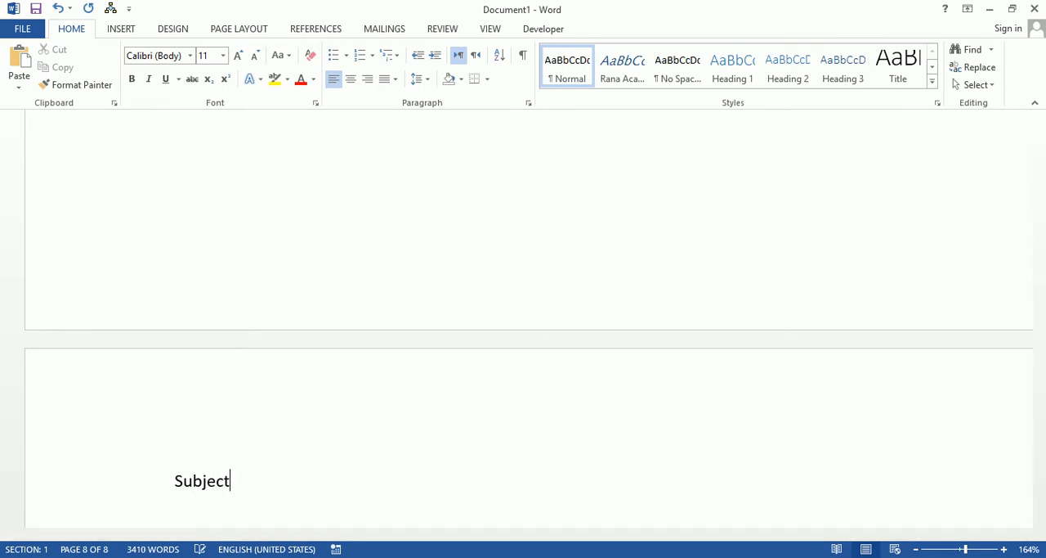
key(ctrl+alt+2)
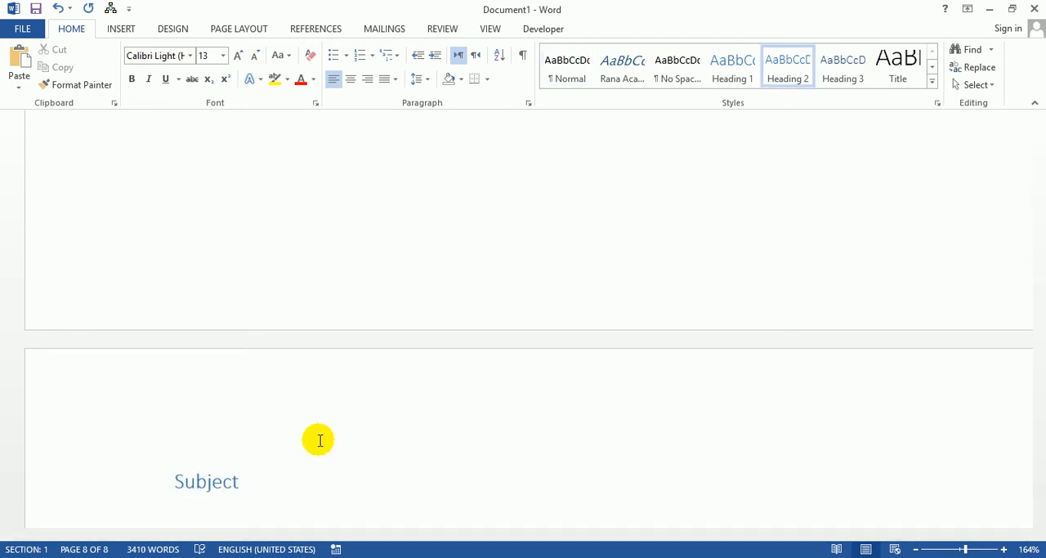
key(Return)
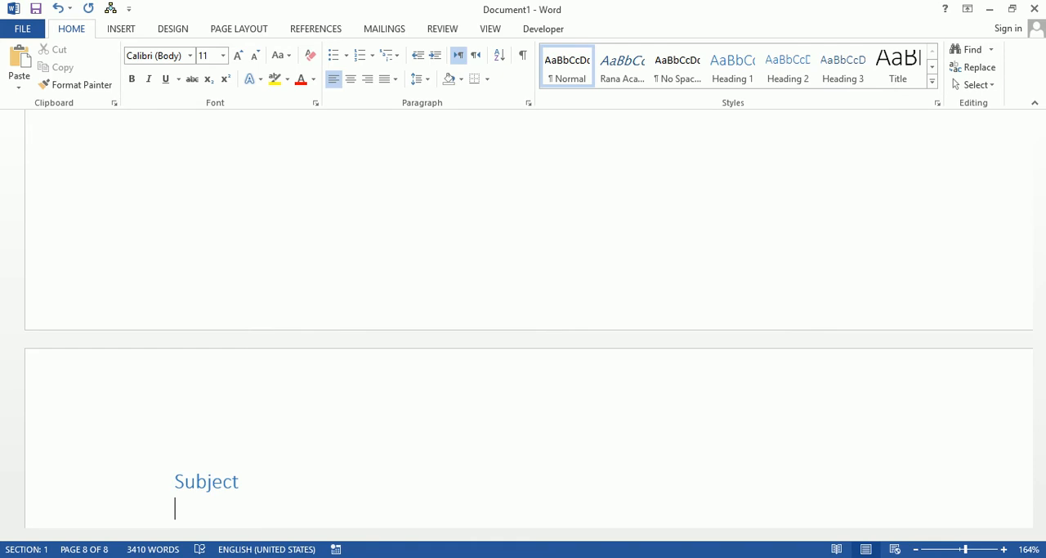
key(ctrl+v)
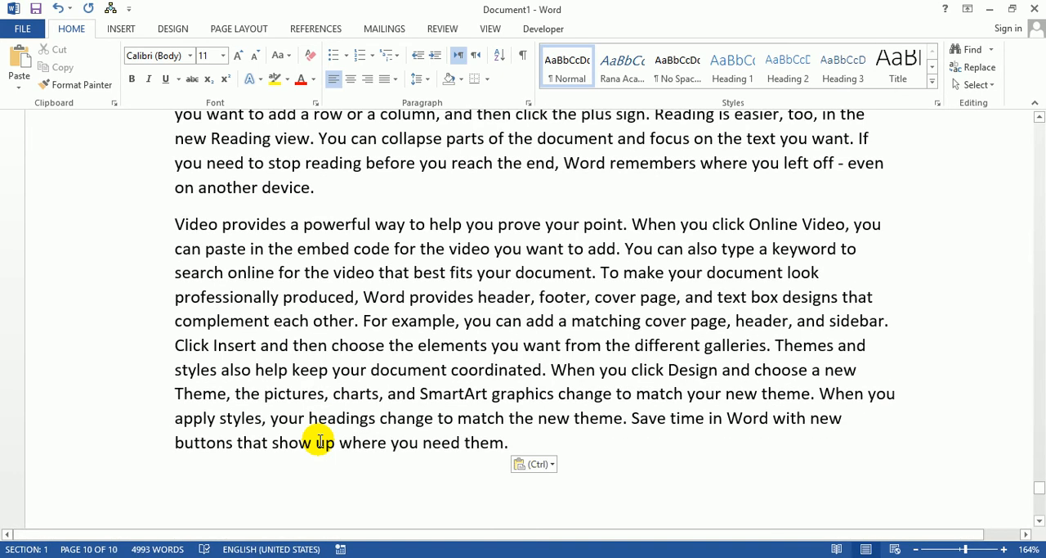
key(ctrl)
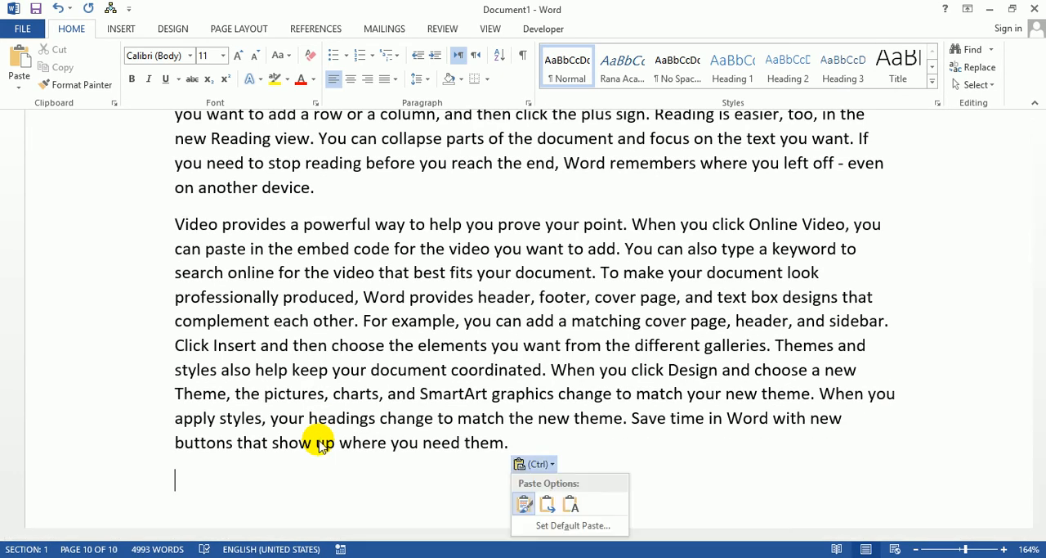
click(248, 481)
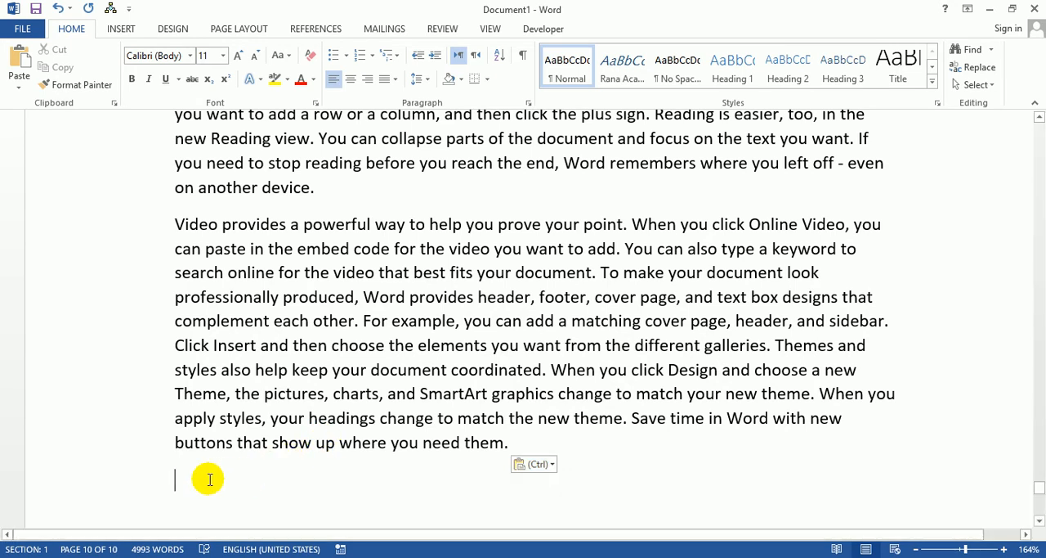
Step: After the Subject section, start a new page with Object as a Heading 2 title and paste the copied paragraphs beneath it
key(ctrl+Return)
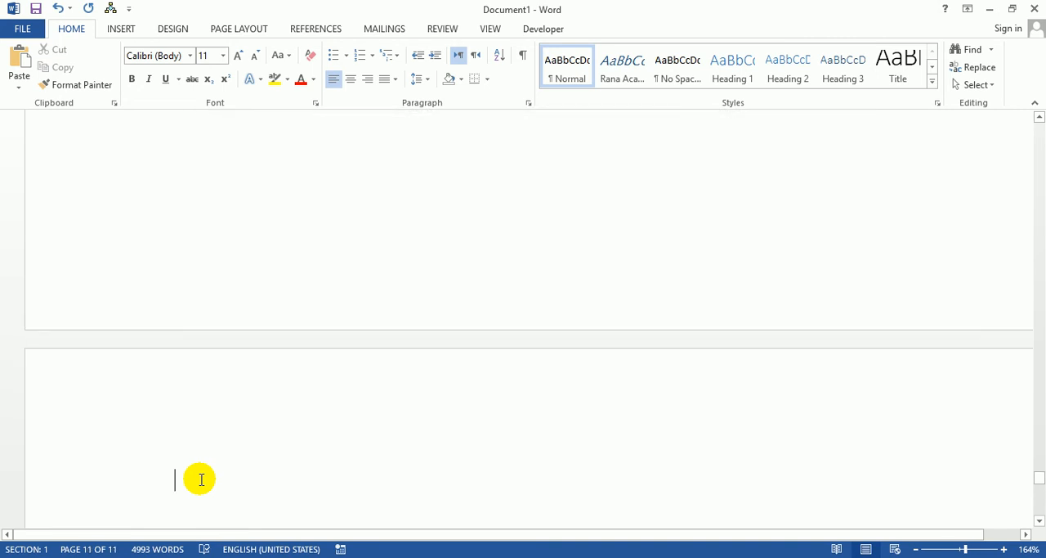
text(Object)
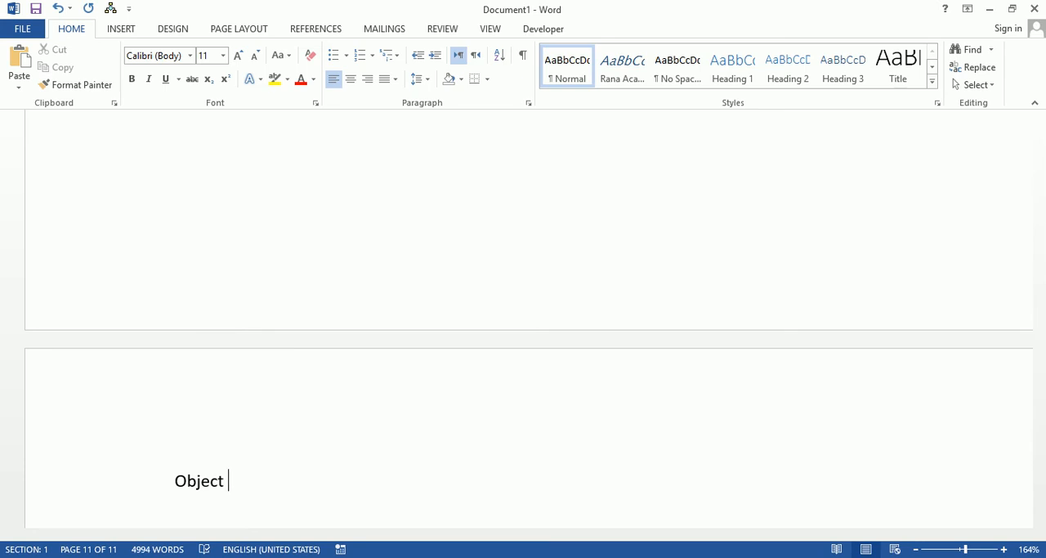
key(ctrl+alt+2)
key(Return)
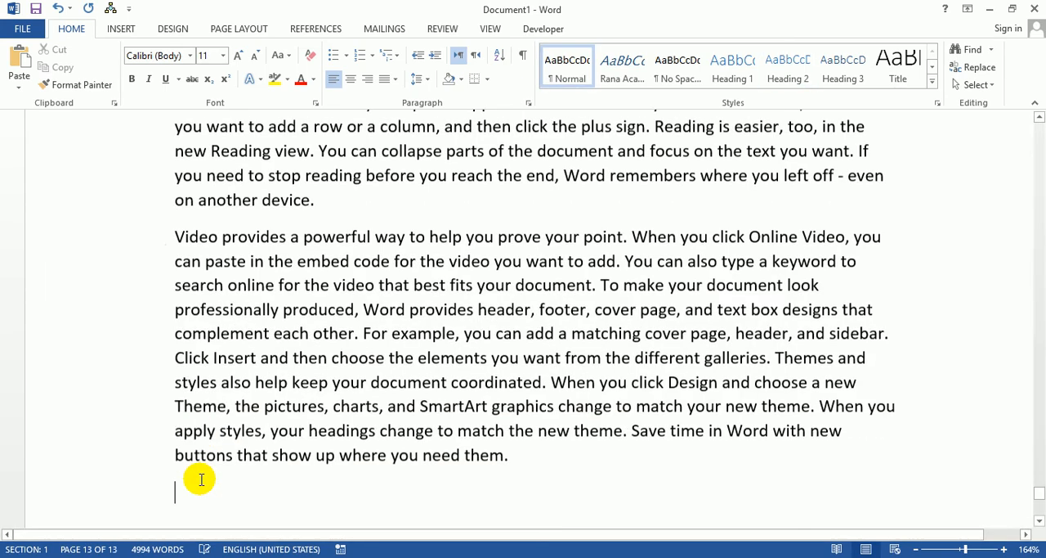
key(ctrl+v)
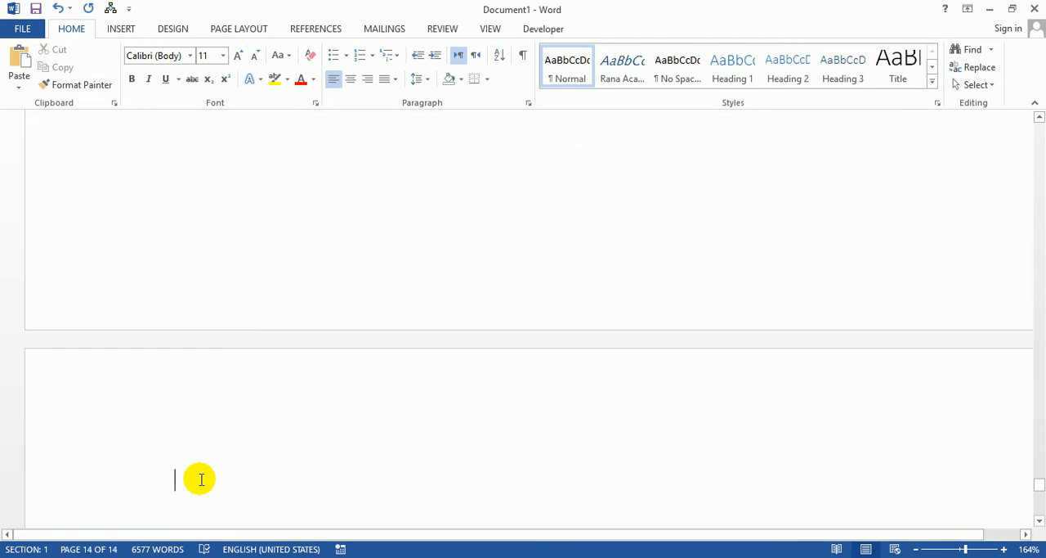
Step: On a new page after the Object section, enter UNIT TWO in the Heading 1 style and paste the copied paragraphs beneath it
text(UNIT TWOR)
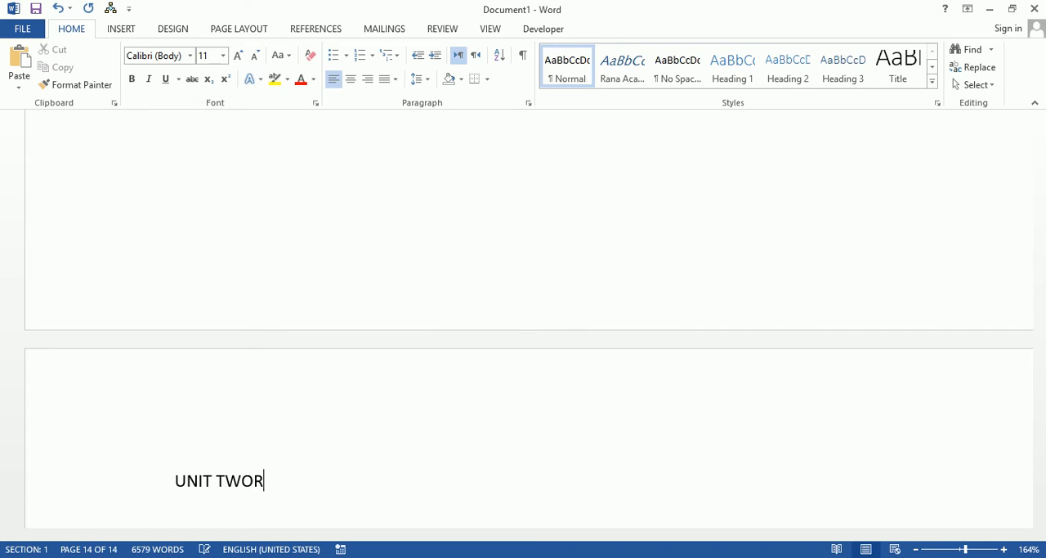
key(BackSpace)
key(ctrl+alt+1)
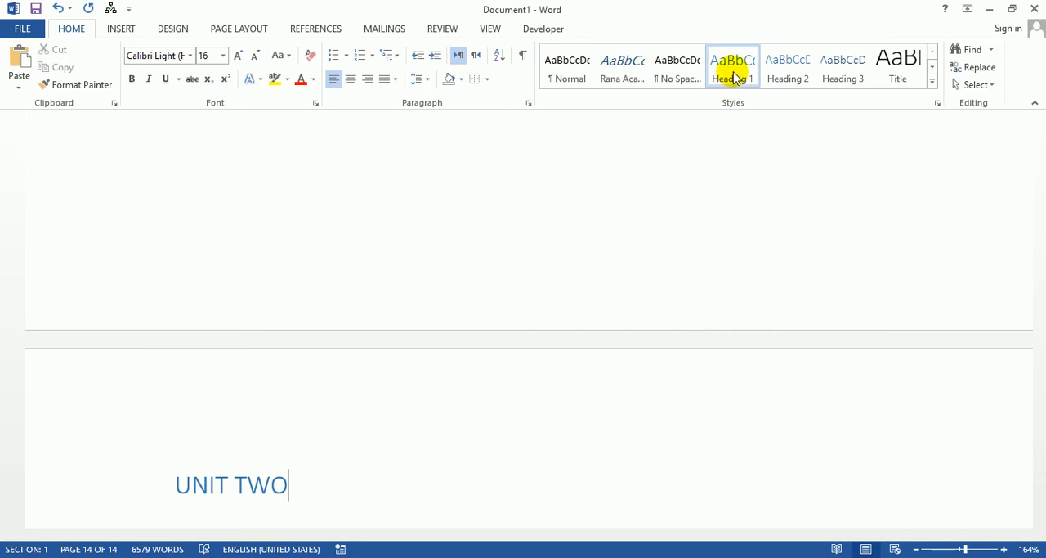
key(Return)
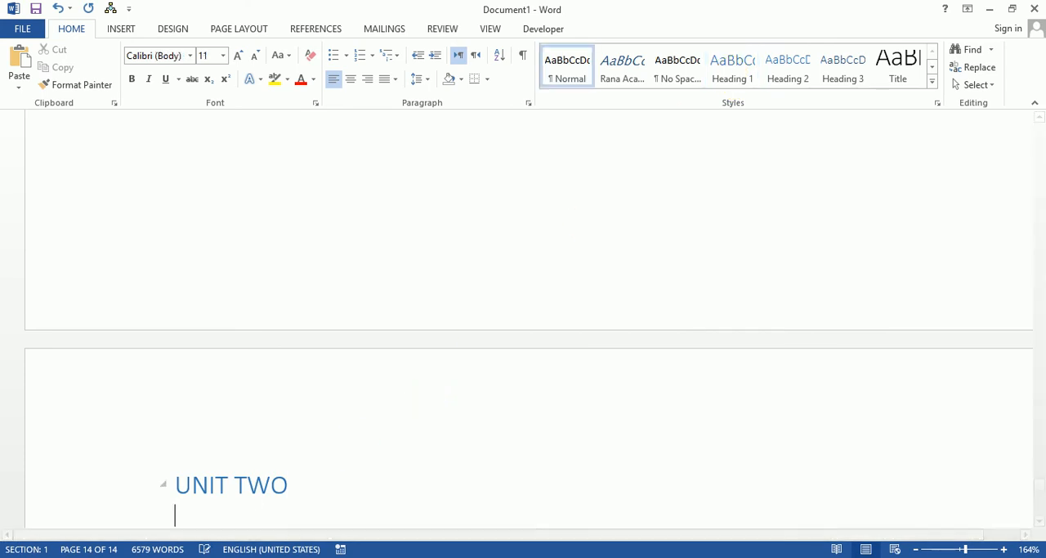
key(ctrl+v)
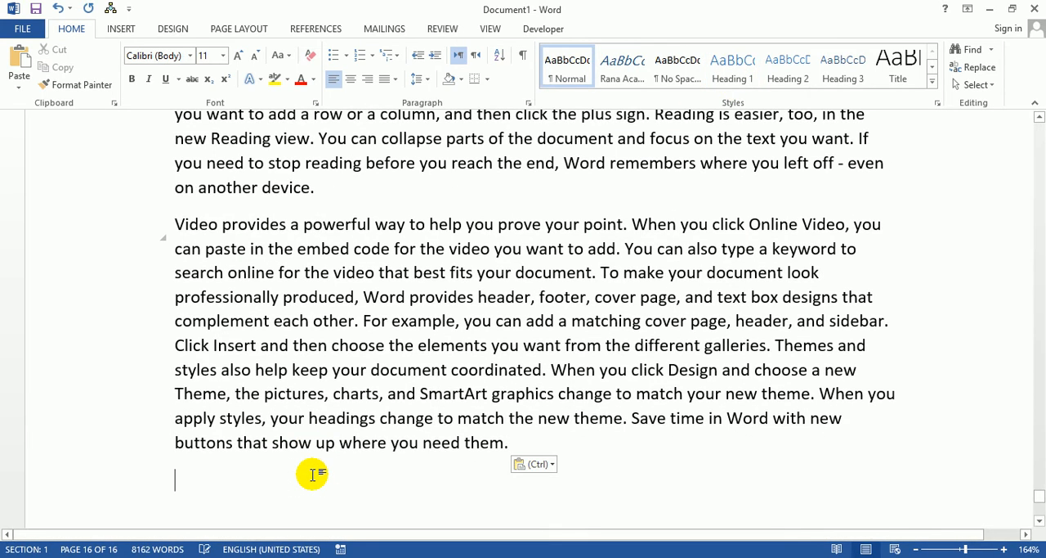
Step: Insert a page break after the UNIT TWO text and enter Simple present tense in the Heading 2 style
key(ctrl+Return)
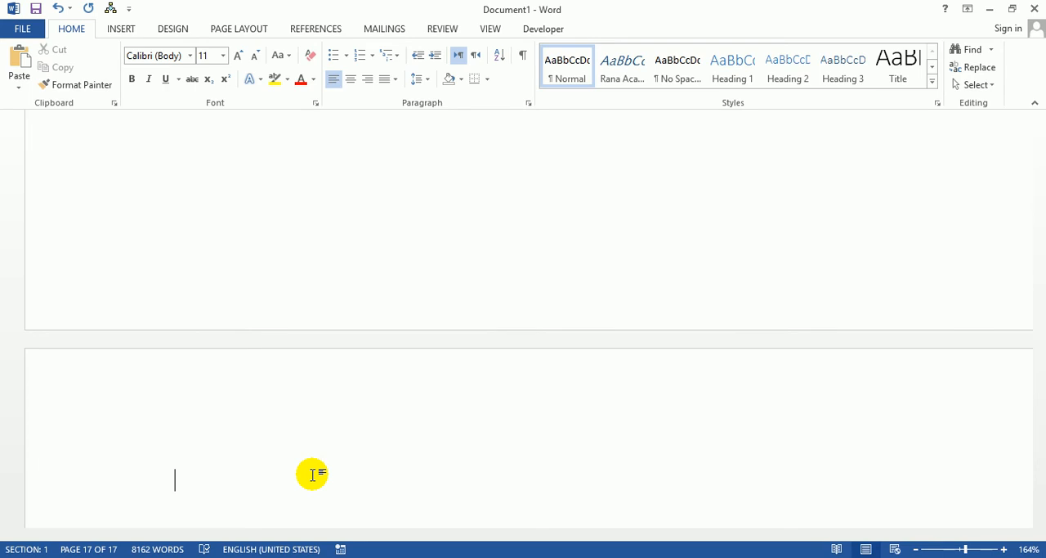
text(Simple presne)
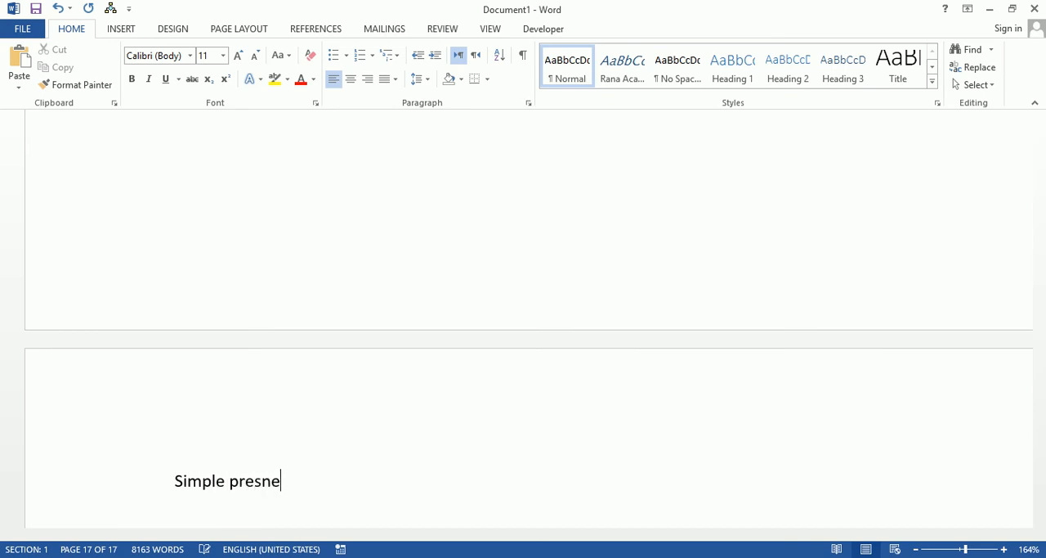
key(BackSpace)
key(BackSpace)
text(ent tense)
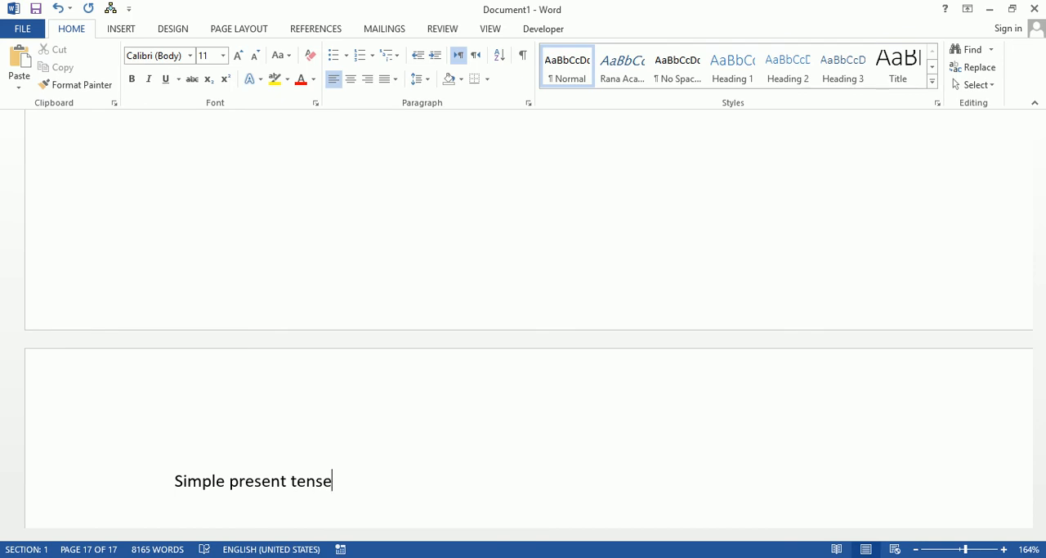
key(ctrl+alt+2)
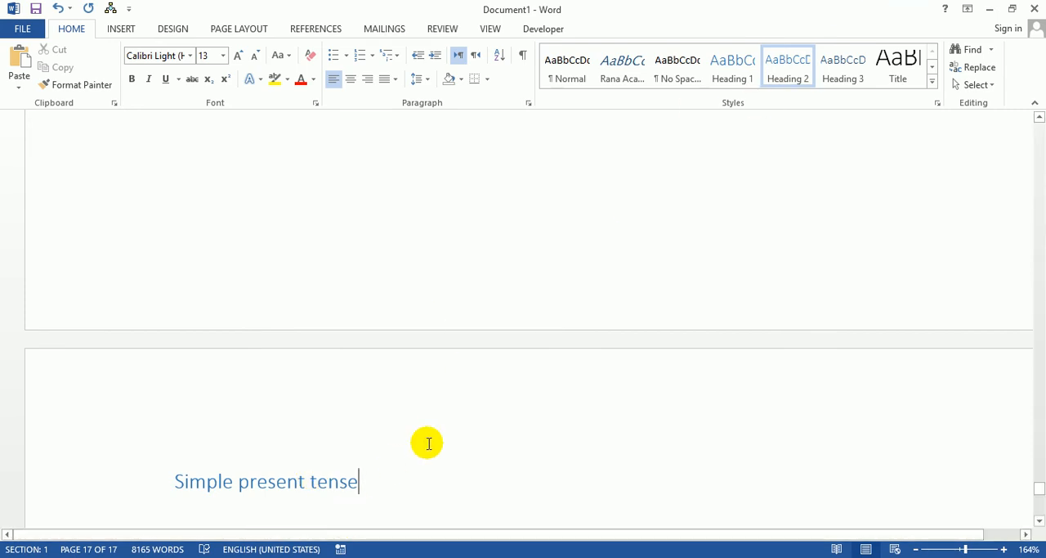
Step: Paste the copied paragraphs beneath the Simple present tense heading
key(Return)
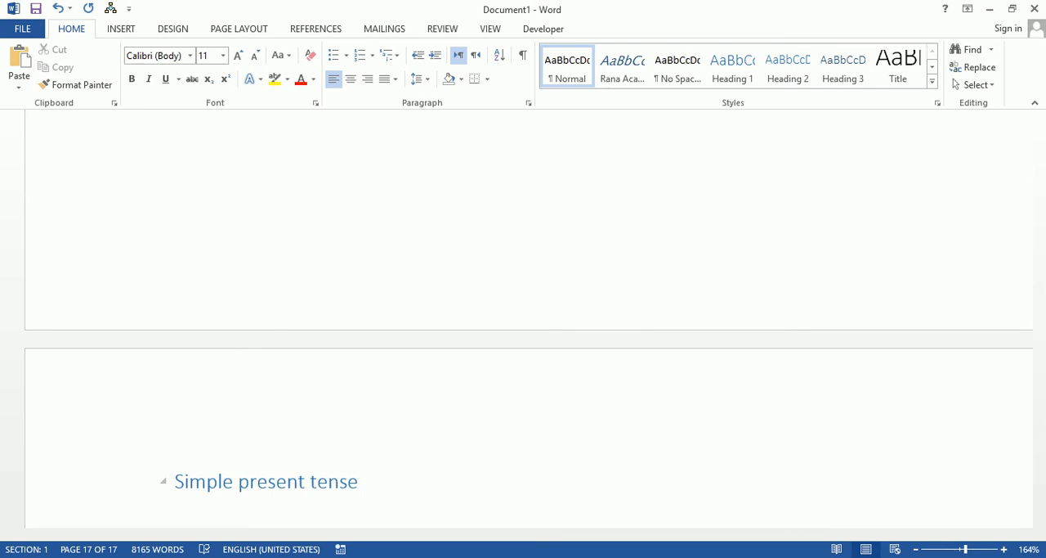
key(Tab)
key(ctrl+v)
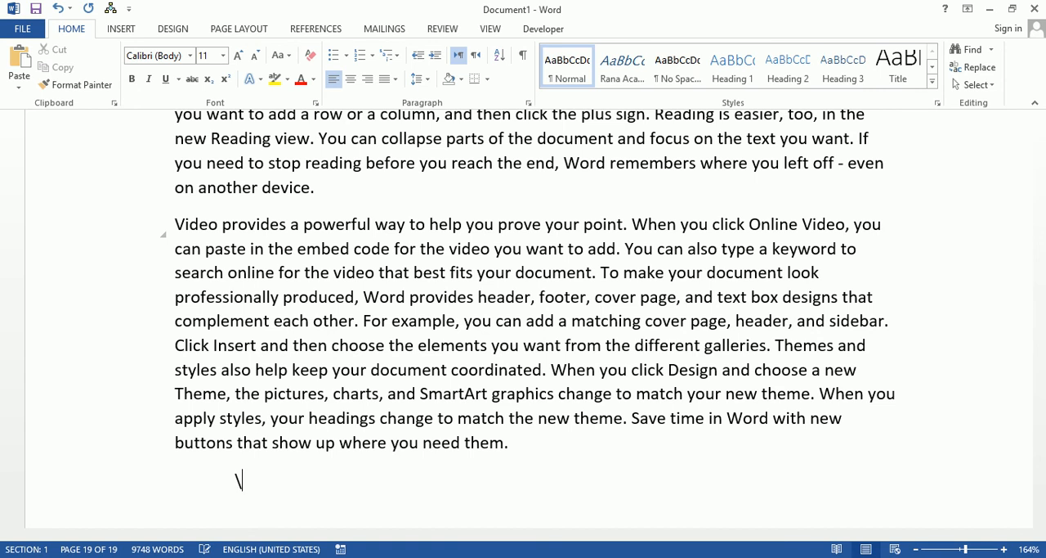
Step: On a new page, enter Usages in the Heading 3 style and paste the copied paragraphs beneath it
key(ctrl+Return)
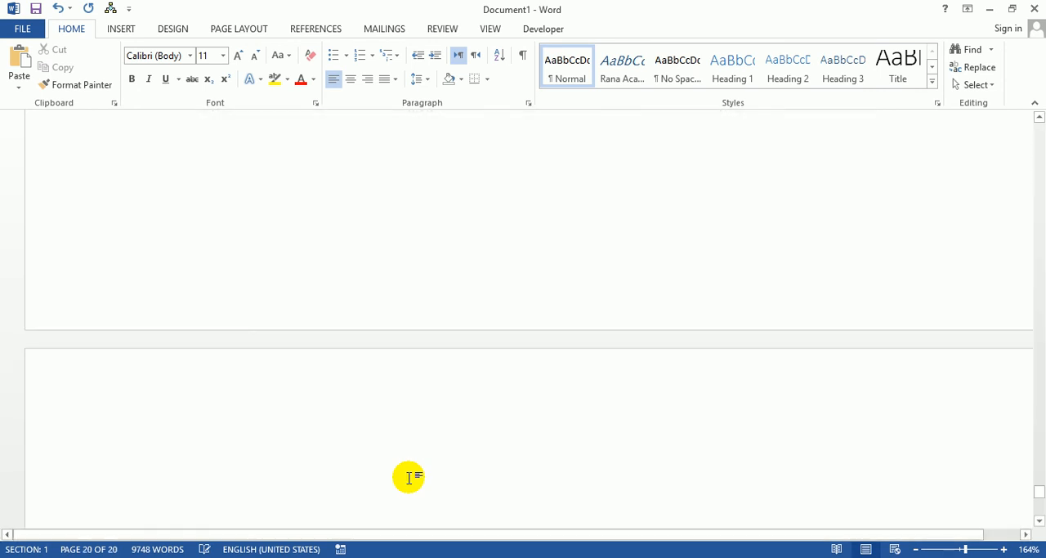
text(U)
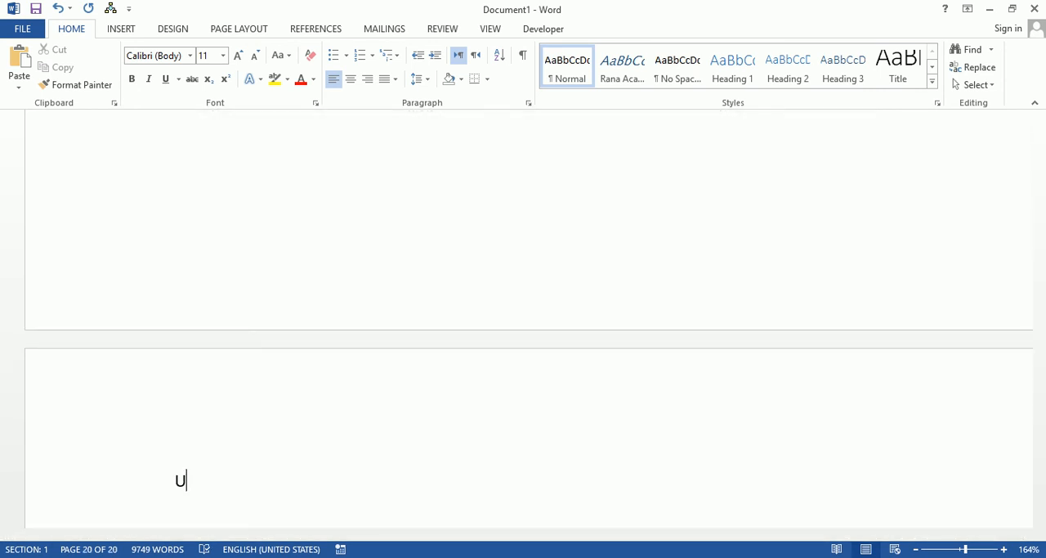
text(sages)
click(846, 74)
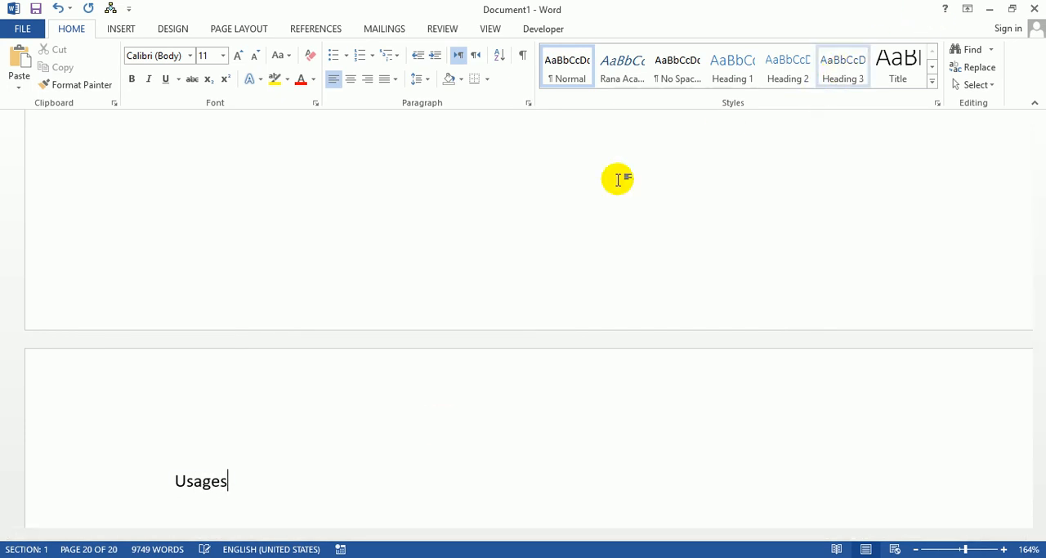
click(850, 66)
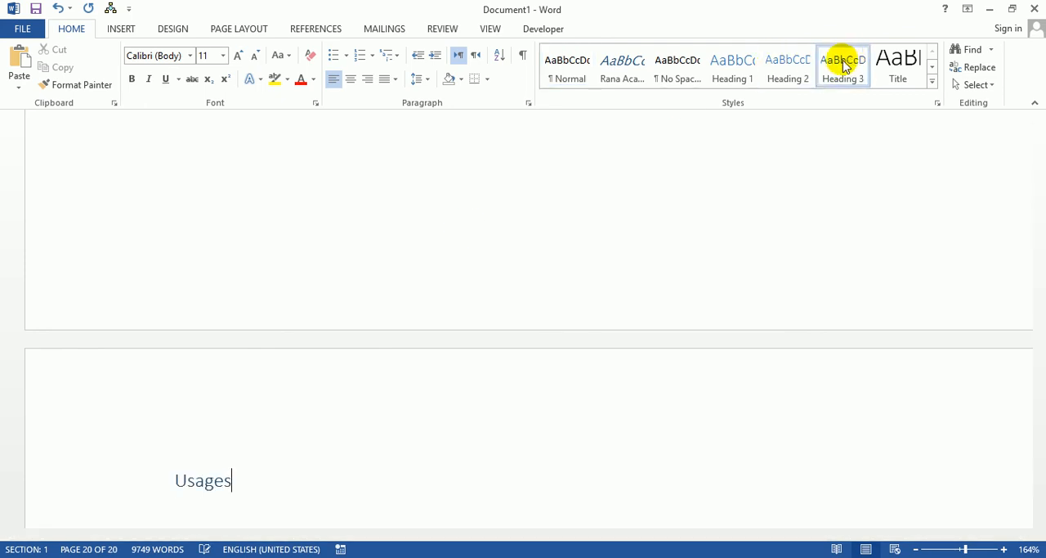
key(Return)
key(ctrl+v)
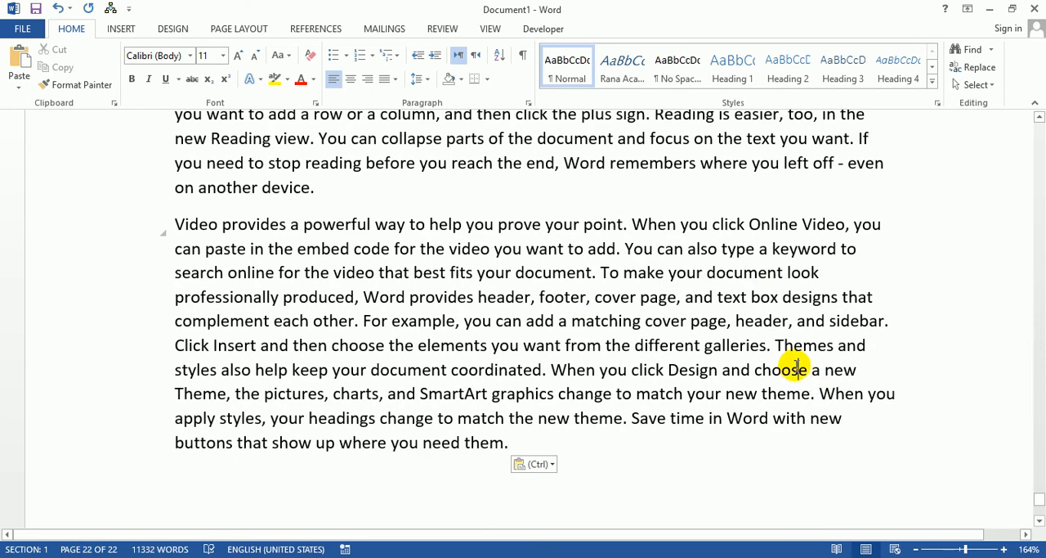
key(ctrl)
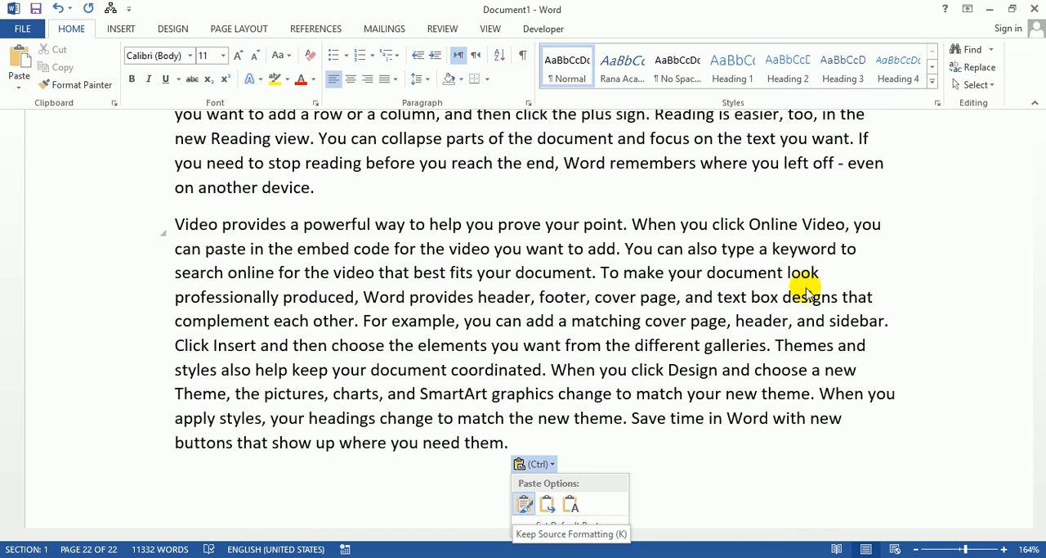
key(Escape)
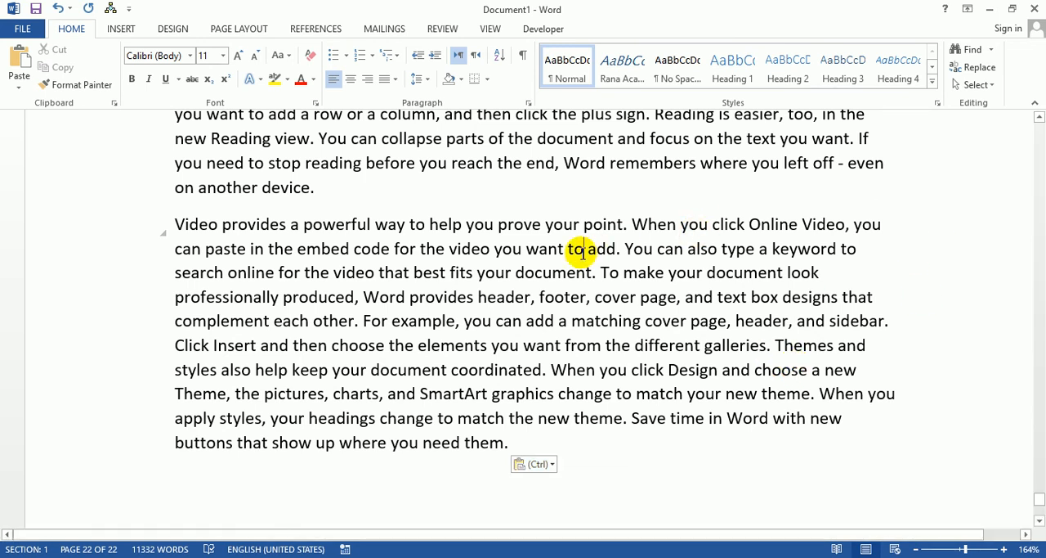
Step: Insert a page break before the UNIT ONE heading to create a blank first page
key(ctrl+Home)
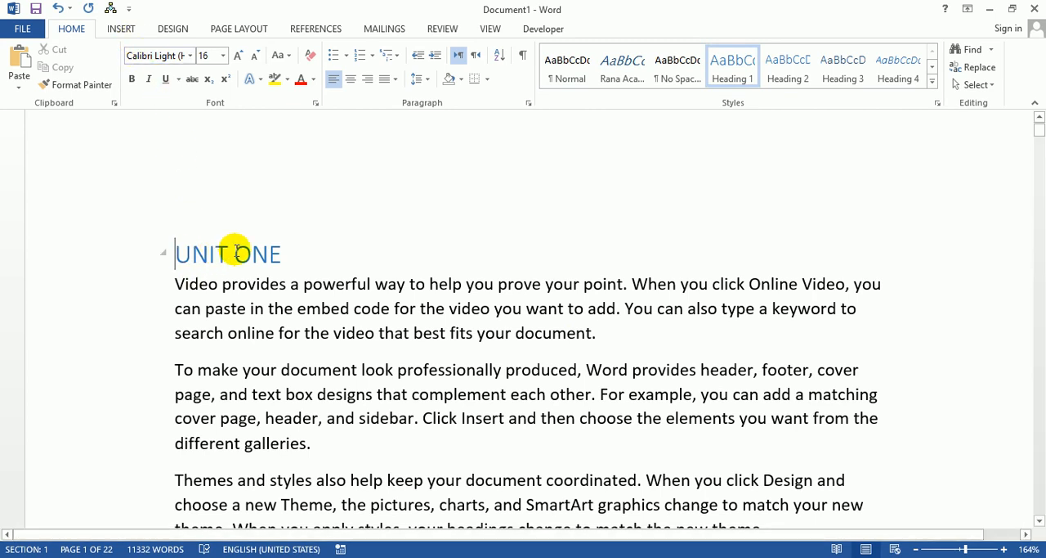
click(121, 31)
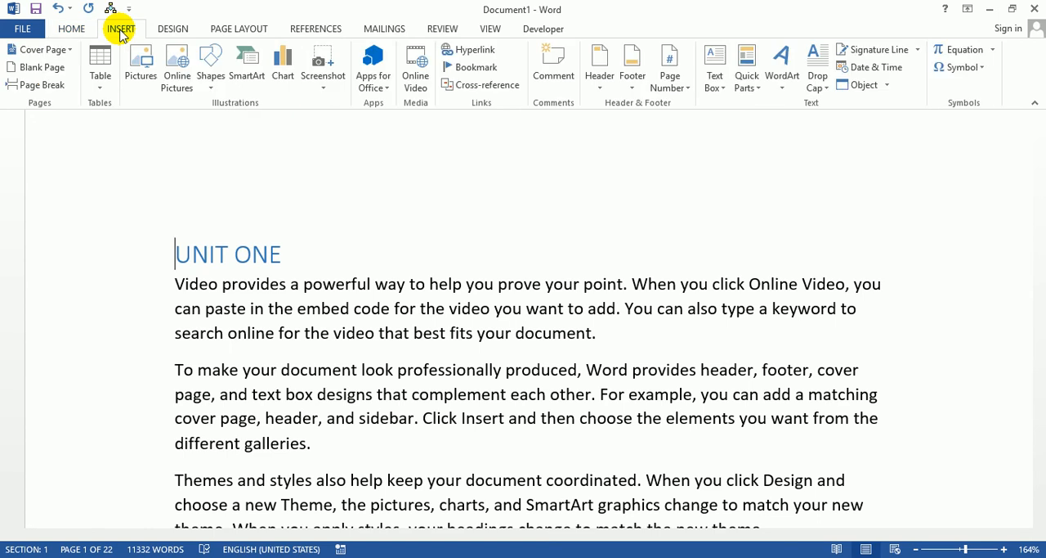
click(43, 85)
click(268, 282)
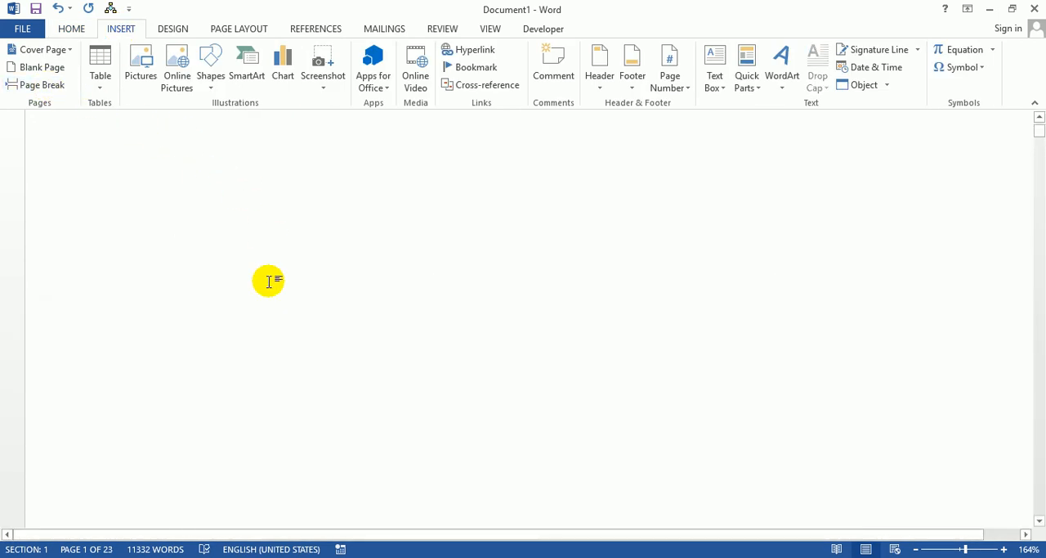
Step: Insert a table of contents in the Automatic Table 1 format on the blank first page
click(949, 548)
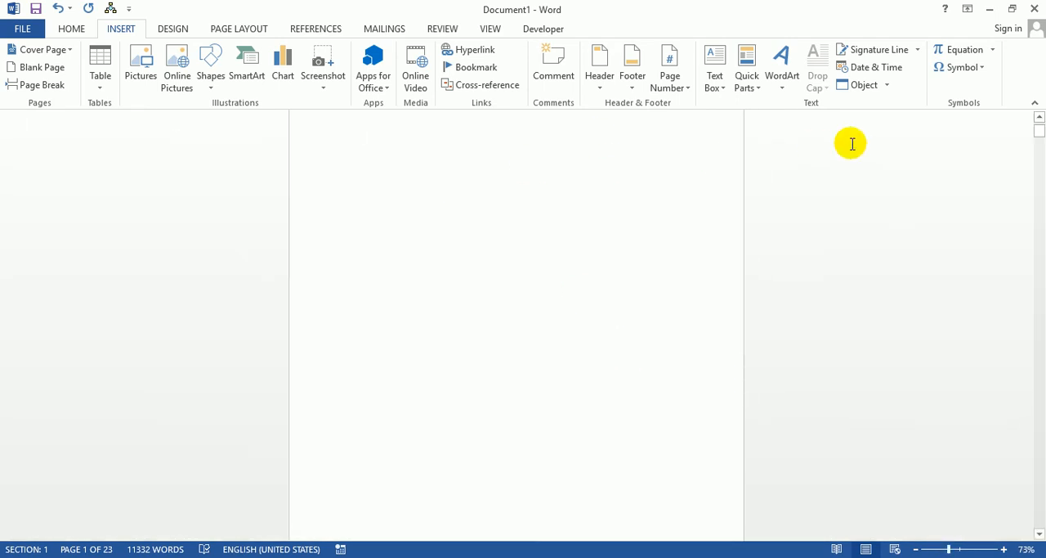
click(587, 149)
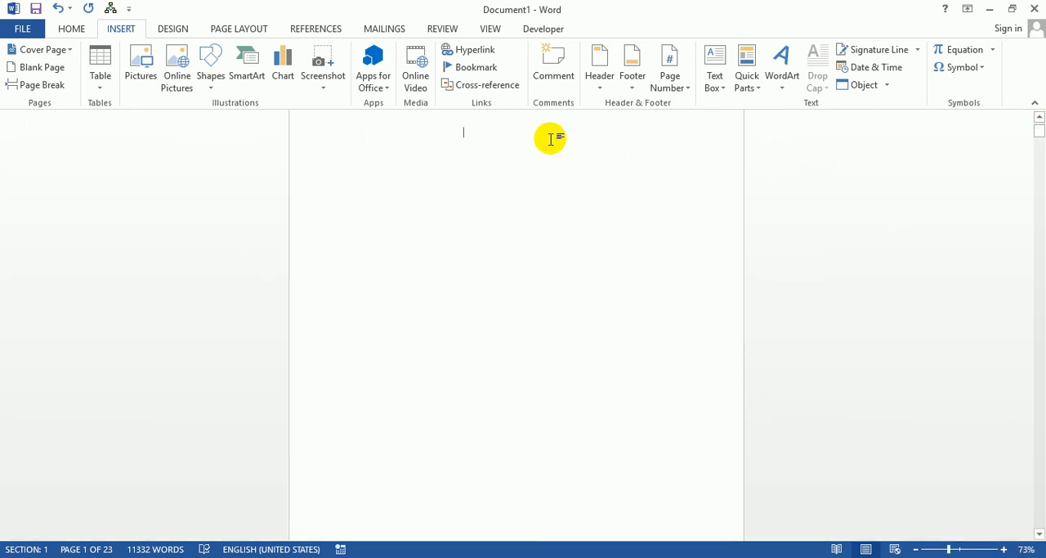
click(362, 133)
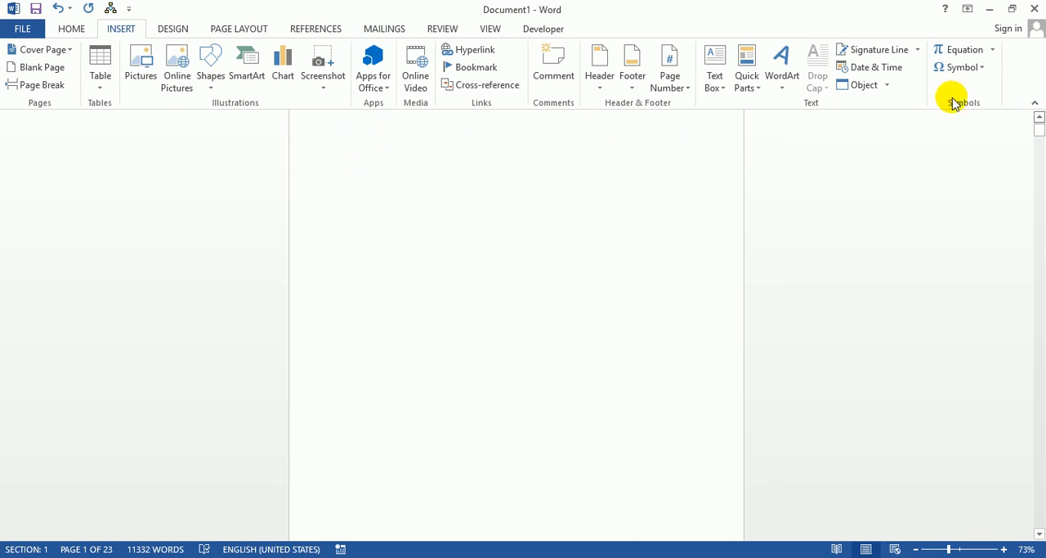
click(319, 27)
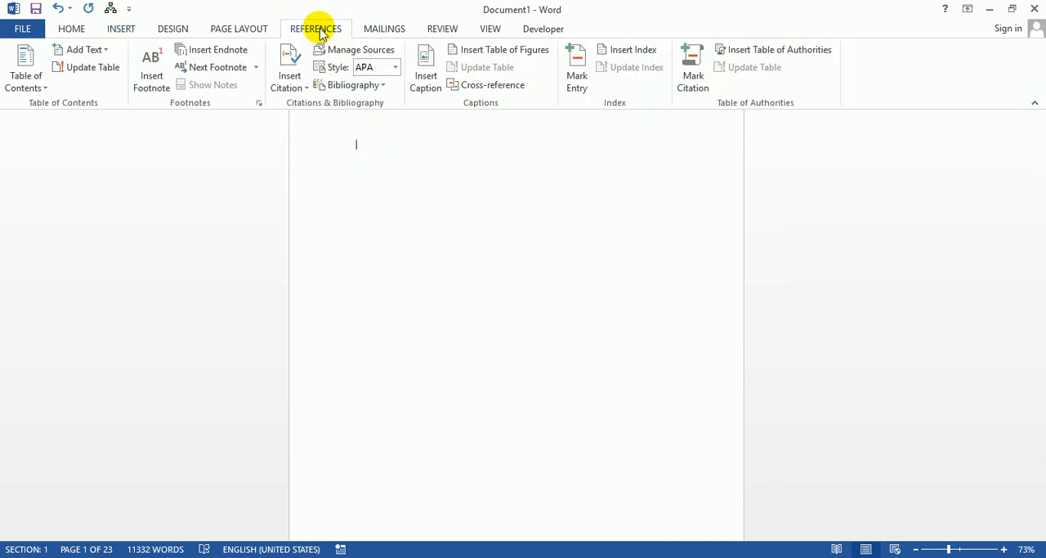
click(25, 76)
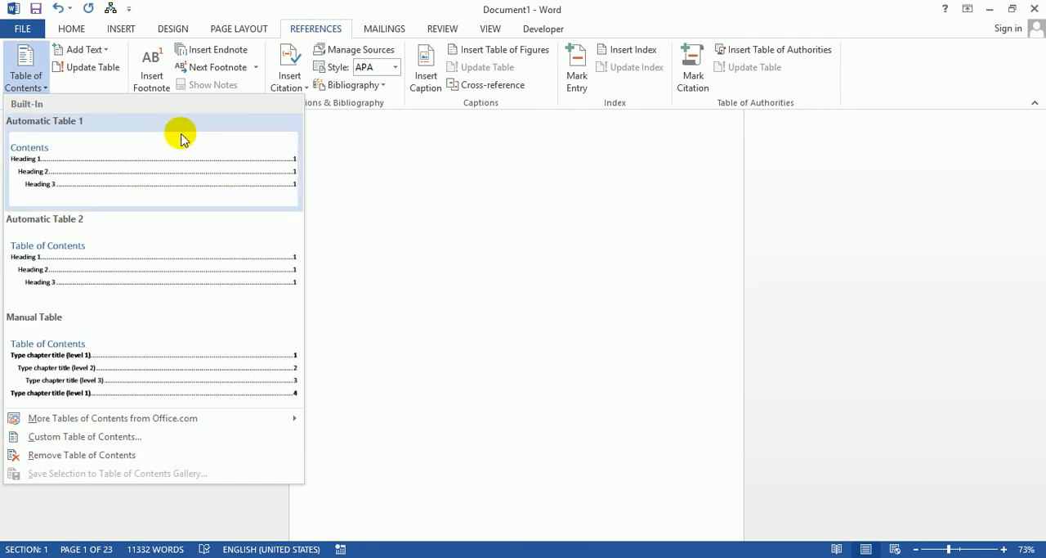
click(142, 176)
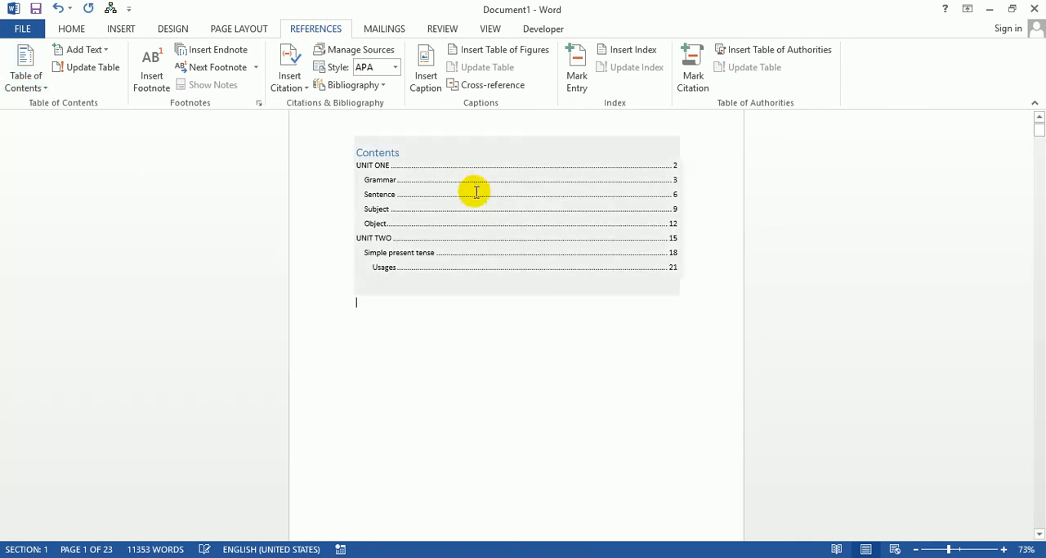
click(960, 548)
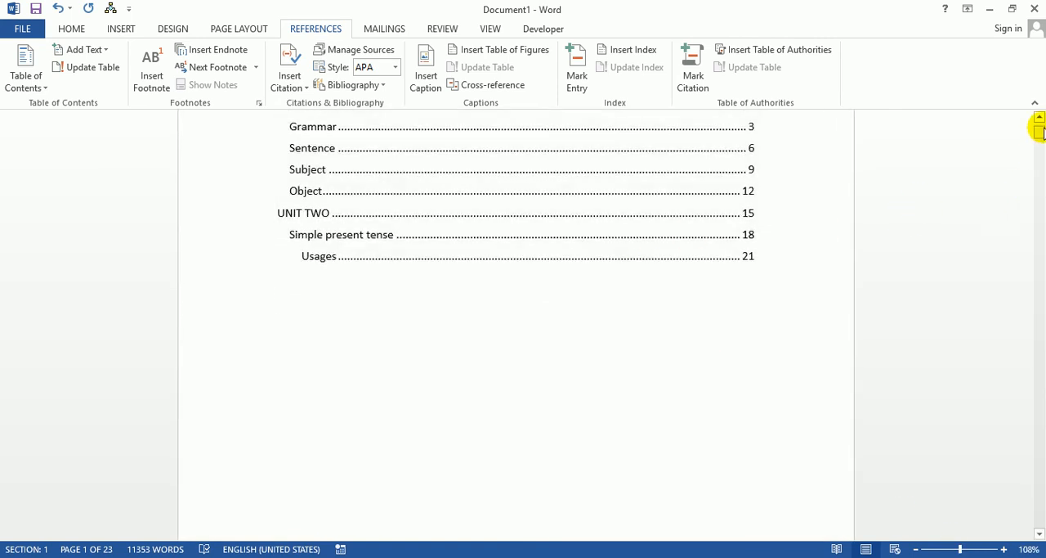
click(1041, 119)
click(1041, 119)
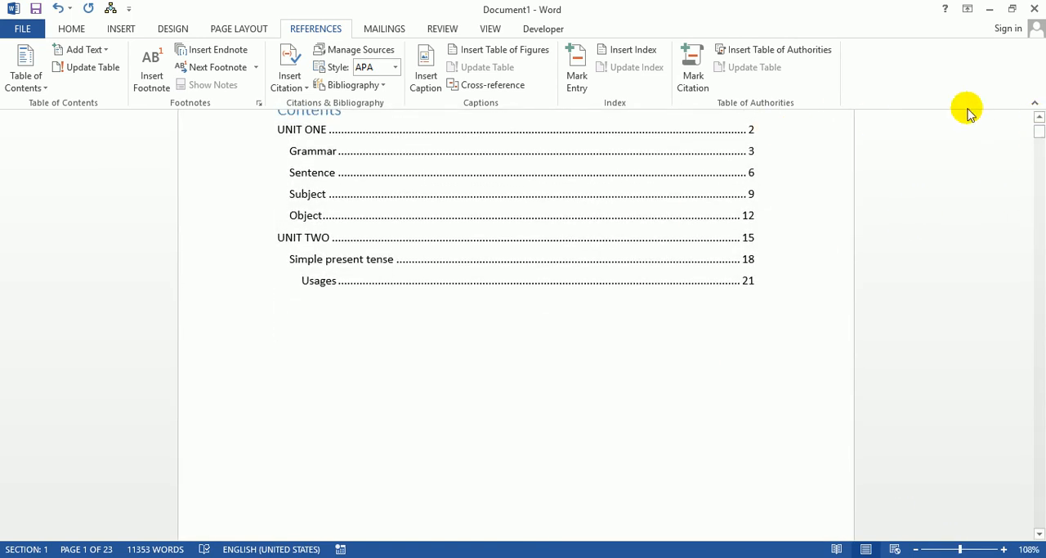
click(1039, 116)
click(1039, 116)
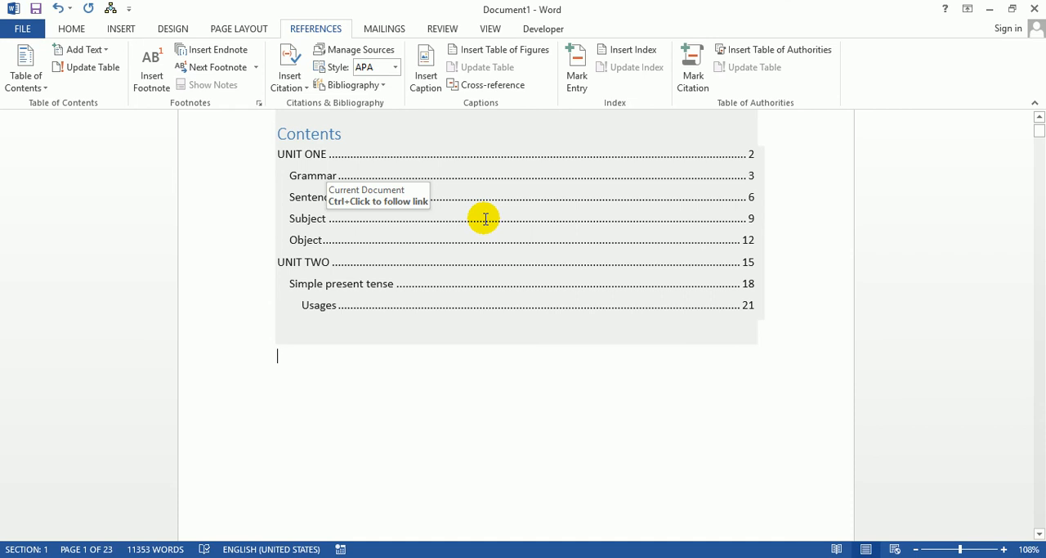
click(1039, 119)
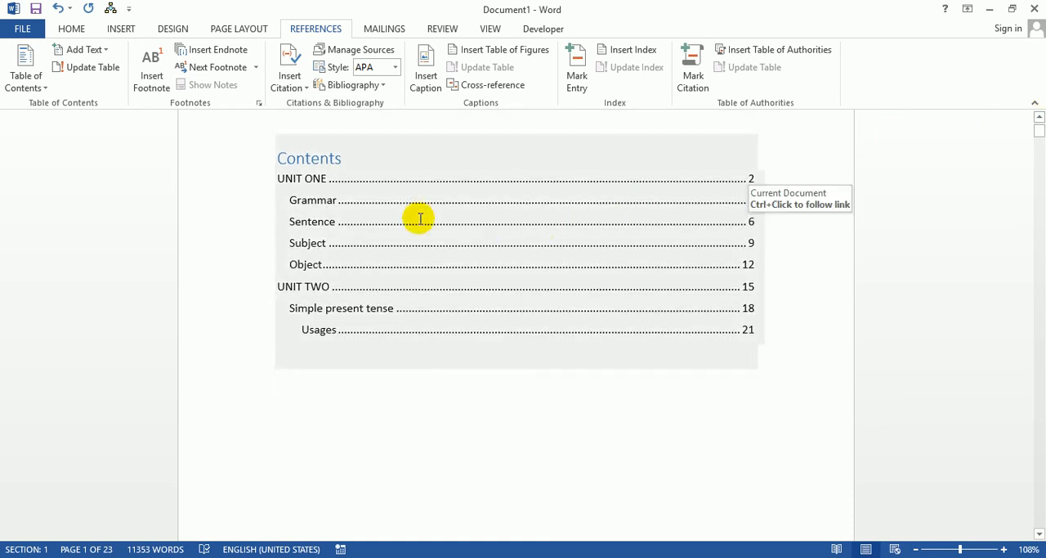
Step: Follow the Grammar entry's link in the table of contents, return to the document's start, and follow the UNIT TWO link
ctrl+click(318, 206)
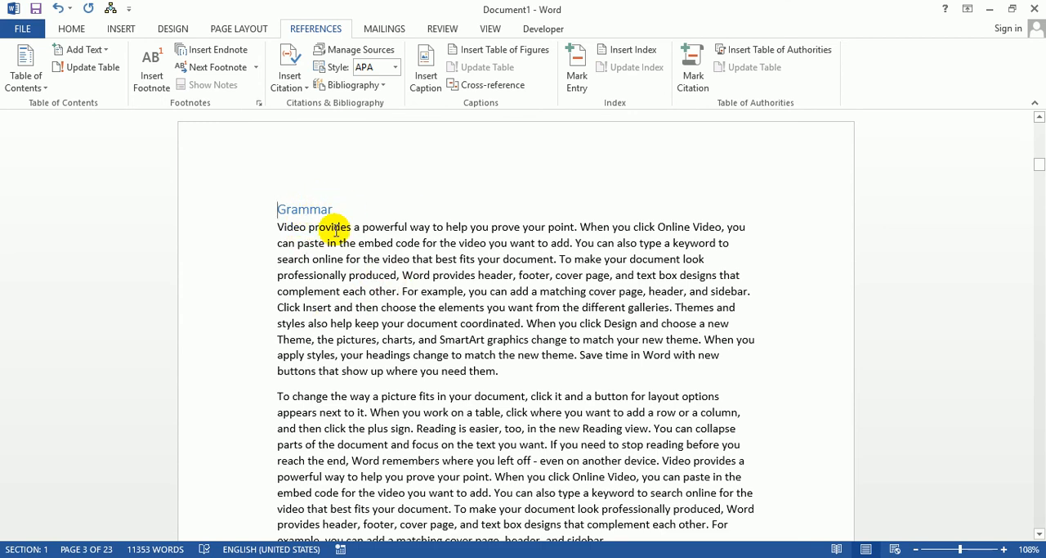
key(ctrl+Home)
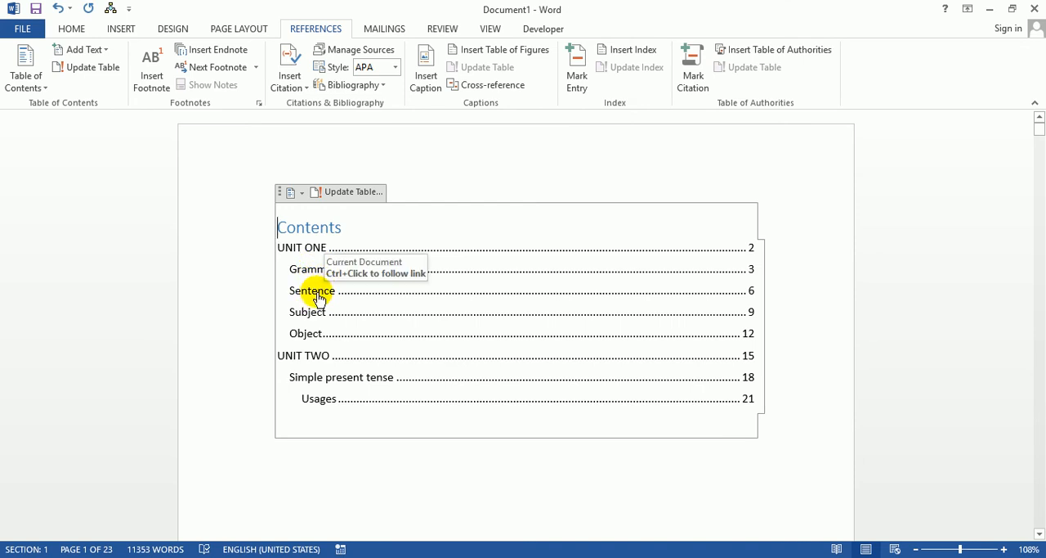
ctrl+click(301, 356)
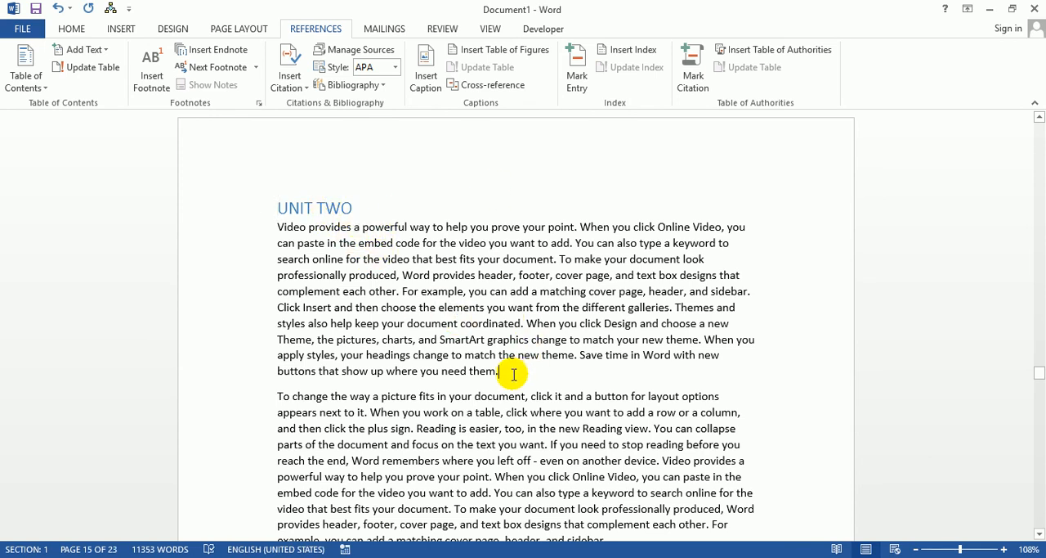
Step: Paste the copied paragraphs three times after the first paragraph under UNIT TWO
key(ctrl+v)
key(ctrl+v)
key(ctrl+v)
key(ctrl+v)
key(ctrl+v)
key(ctrl+v)
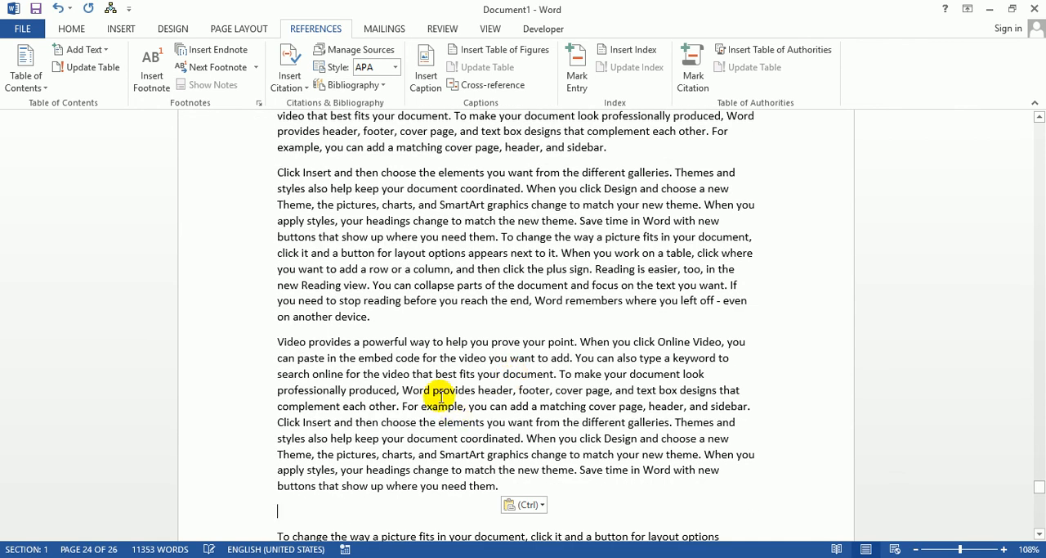
Step: Return to the table of contents and update the entire table
key(ctrl+Home)
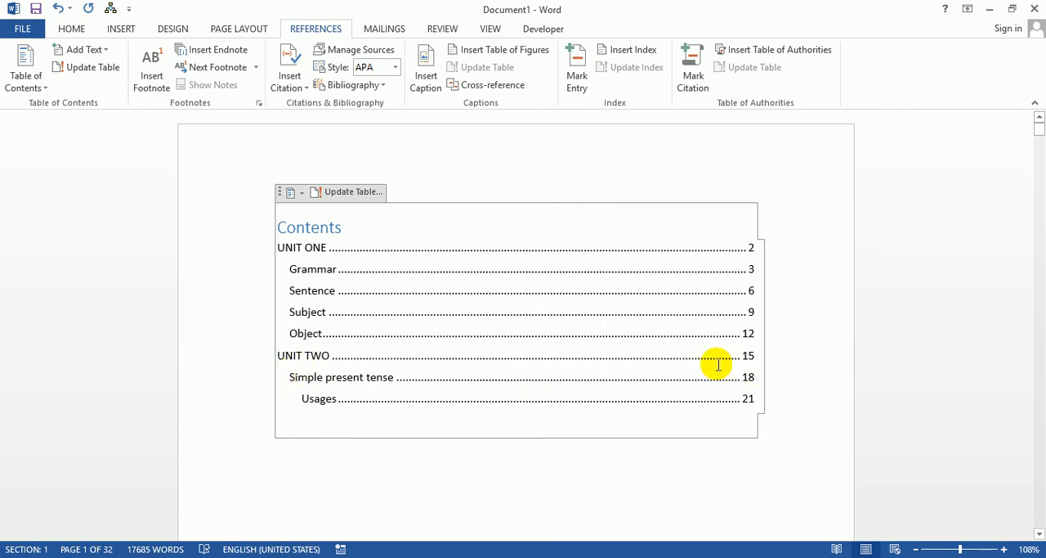
click(674, 354)
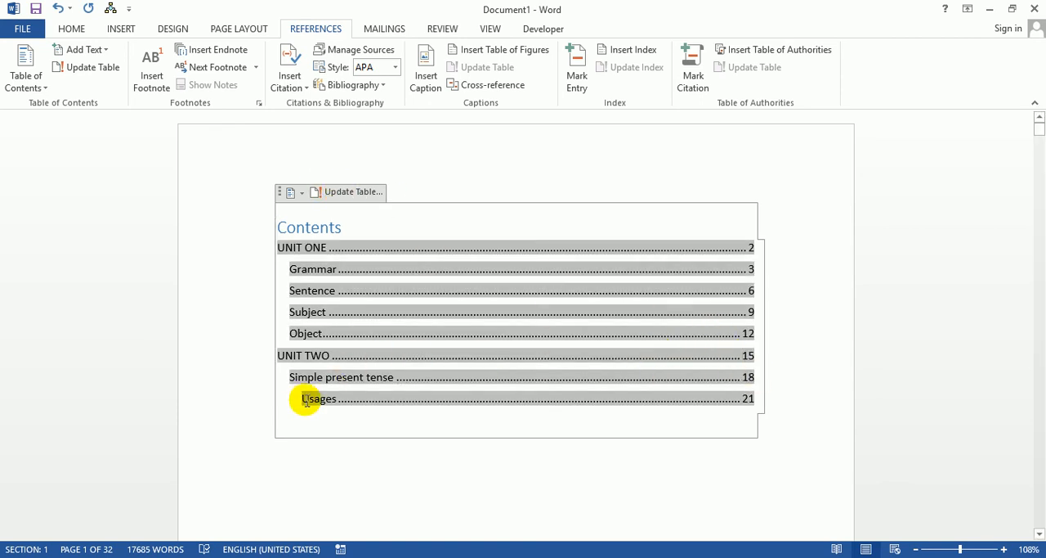
click(342, 192)
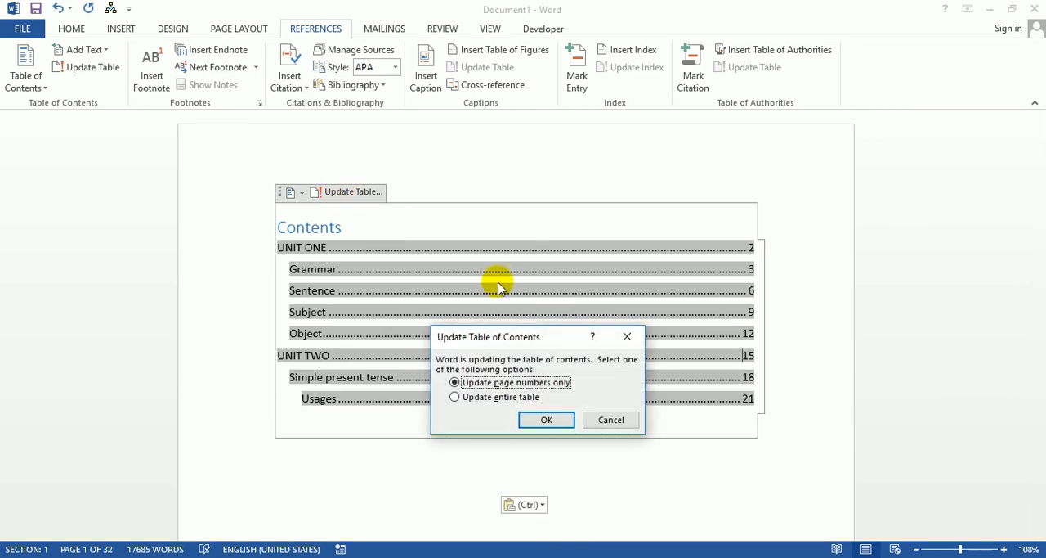
click(460, 401)
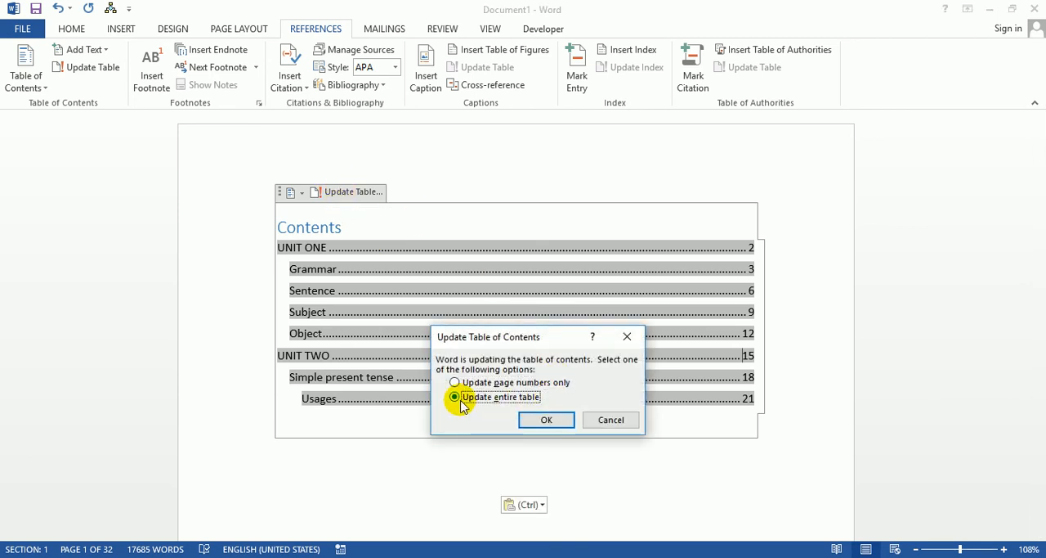
click(548, 421)
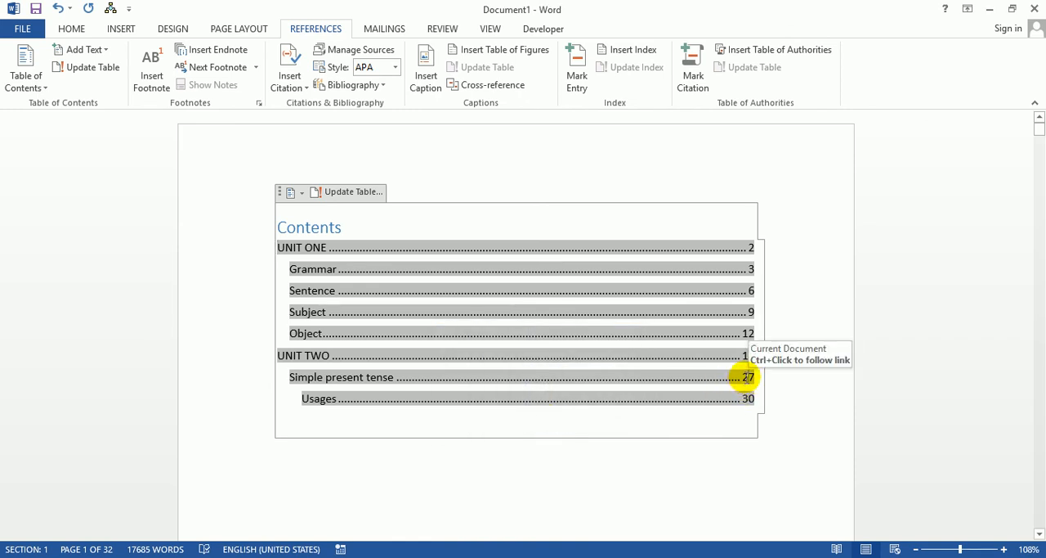
click(401, 171)
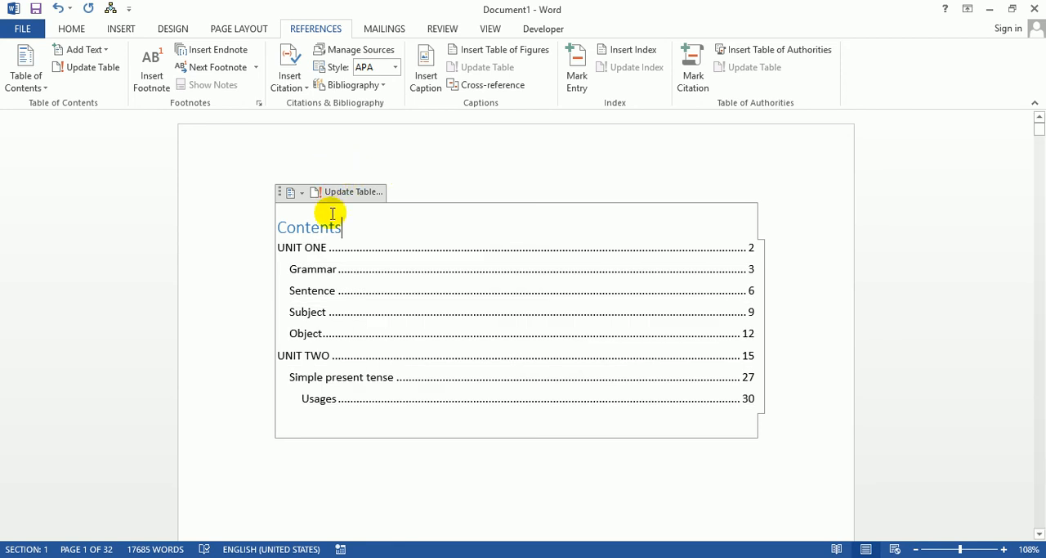
click(329, 451)
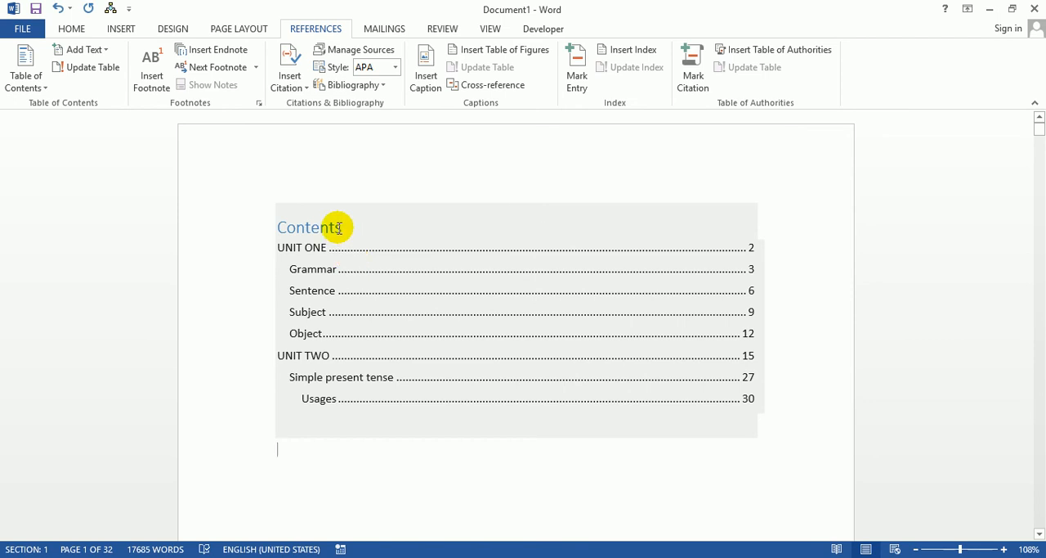
click(339, 167)
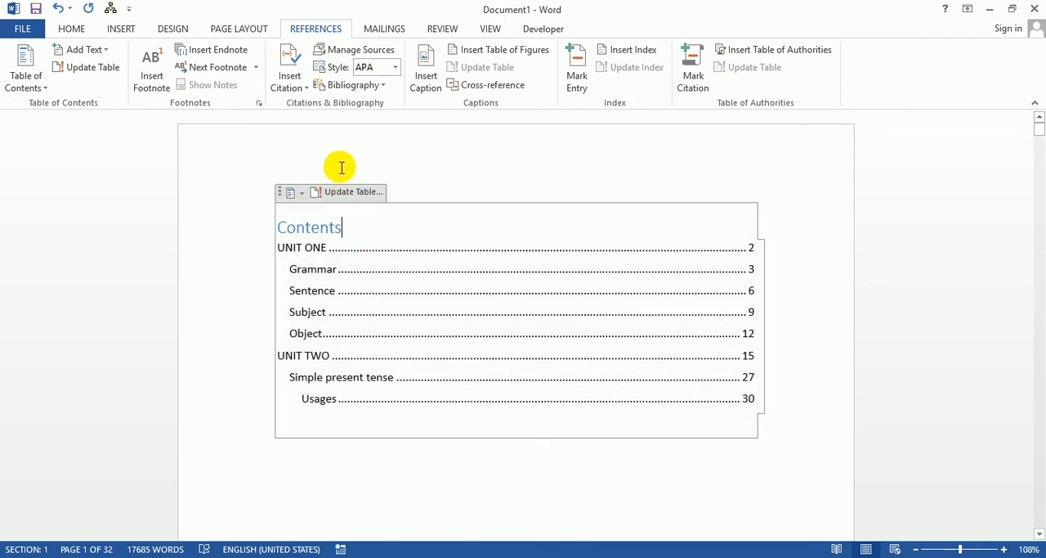
Step: Minimize the Document1 and English Grammar Book-1.docx windows
click(987, 8)
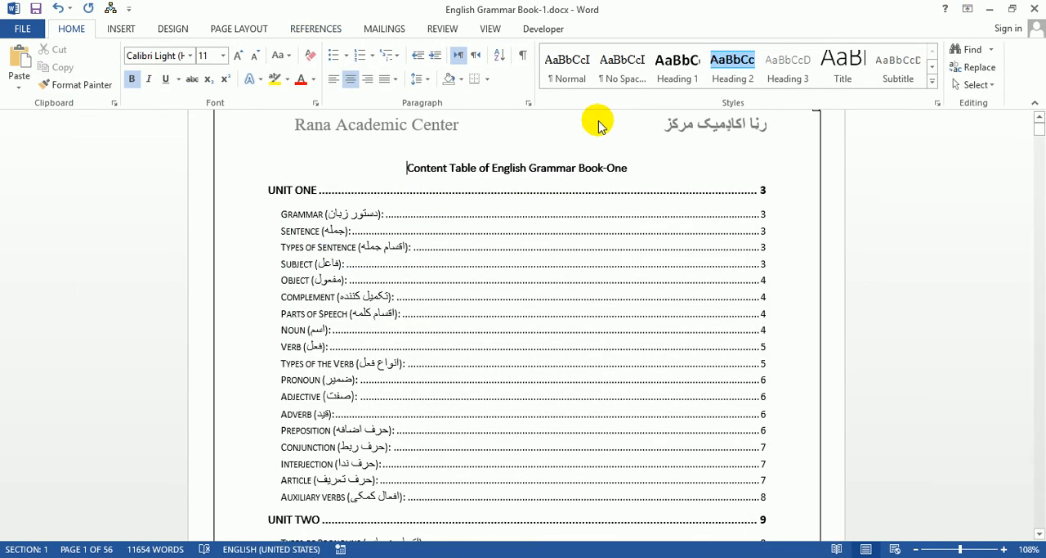
click(992, 9)
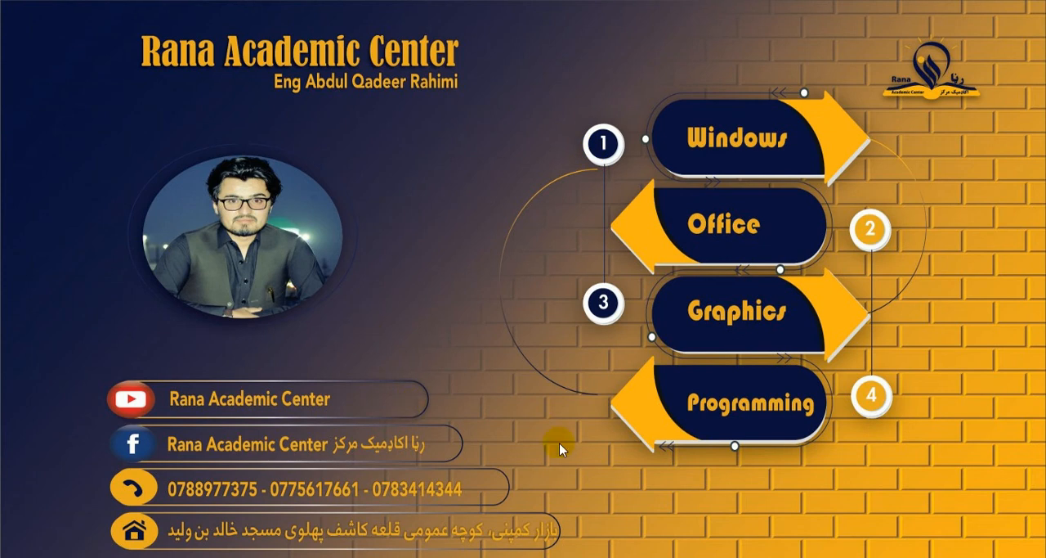